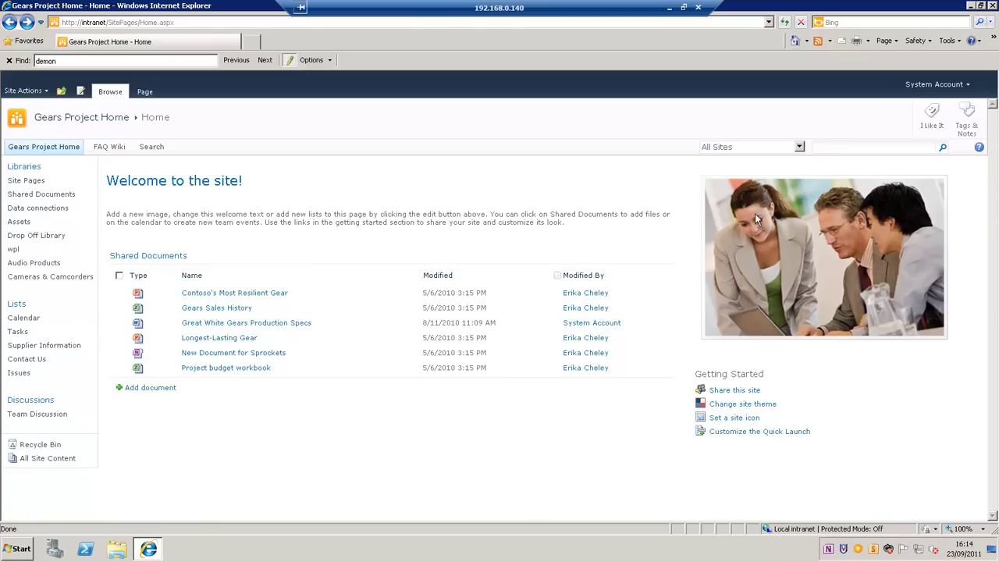
Open the personal My Site and go to the My Profile page.
{"action": "left_click", "coordinate": [935, 86]}
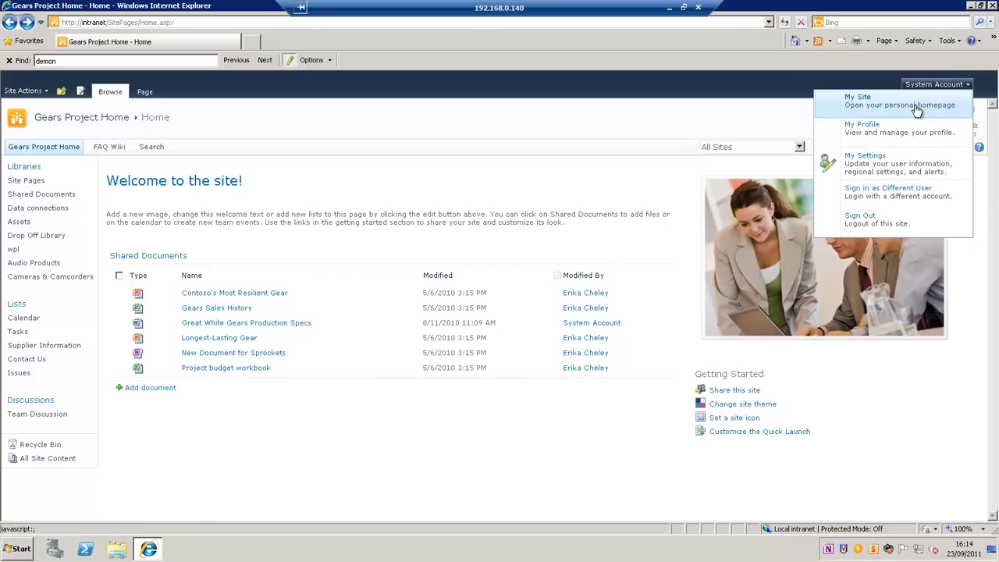
{"action": "left_click", "coordinate": [916, 103]}
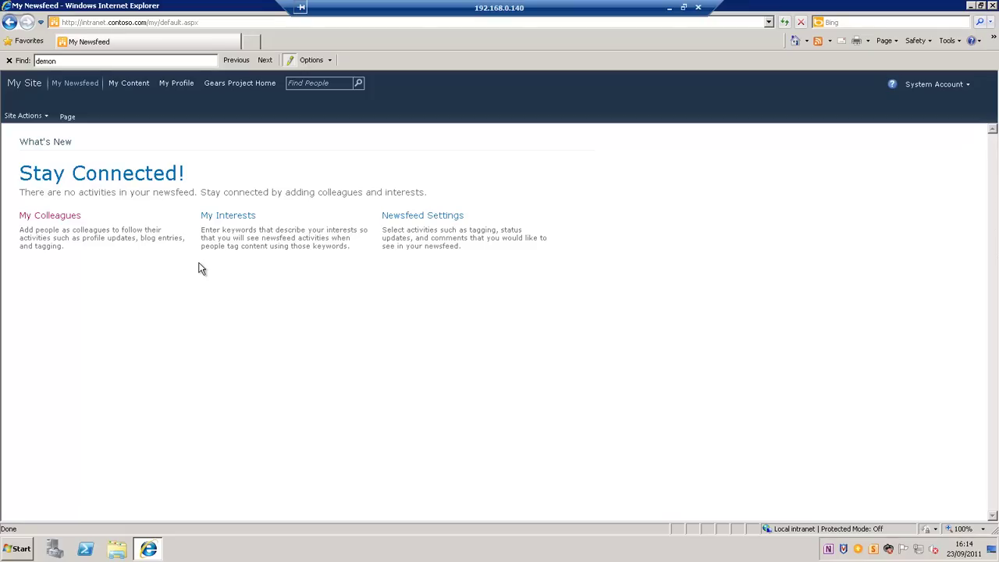
{"action": "left_click", "coordinate": [183, 82]}
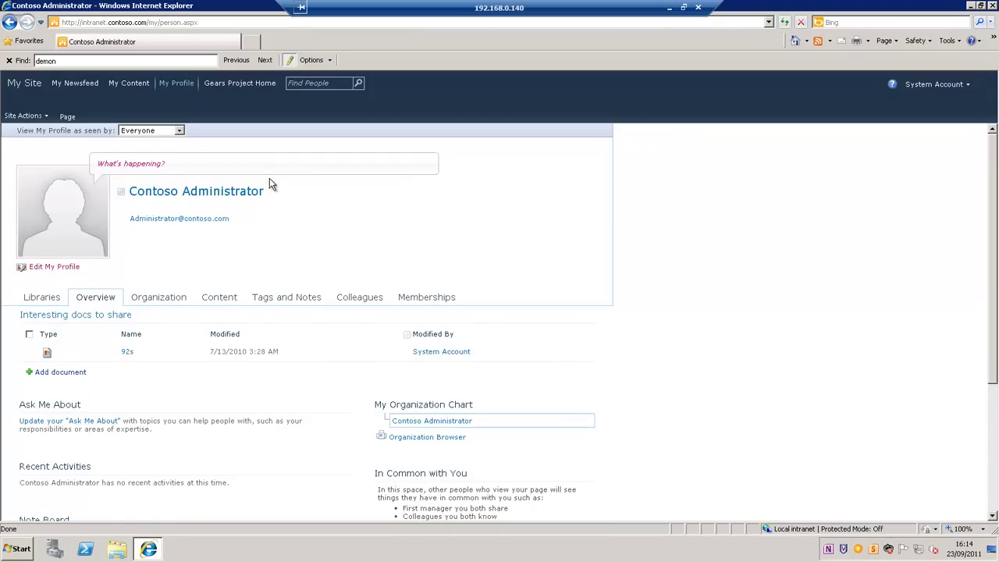
Post "Creating a demo" as the profile's status message.
{"action": "left_click", "coordinate": [211, 163]}
{"action": "type", "text": "Creating a demo"}
{"action": "key", "text": "Return"}
Open the profile for editing and go through its basic and contact information fields.
{"action": "left_click", "coordinate": [72, 267]}
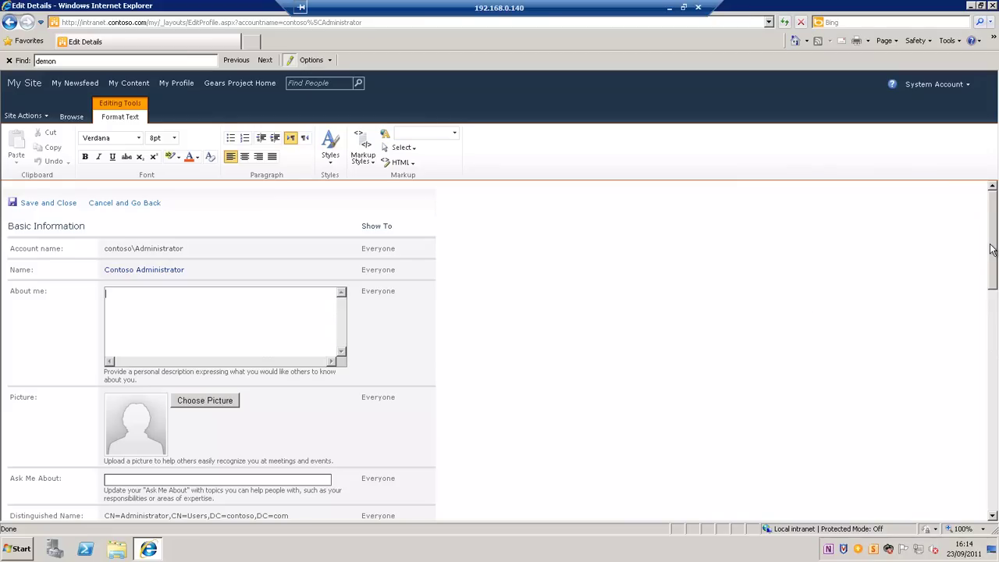
{"action": "left_click_drag", "start_coordinate": [992, 248], "coordinate": [988, 267]}
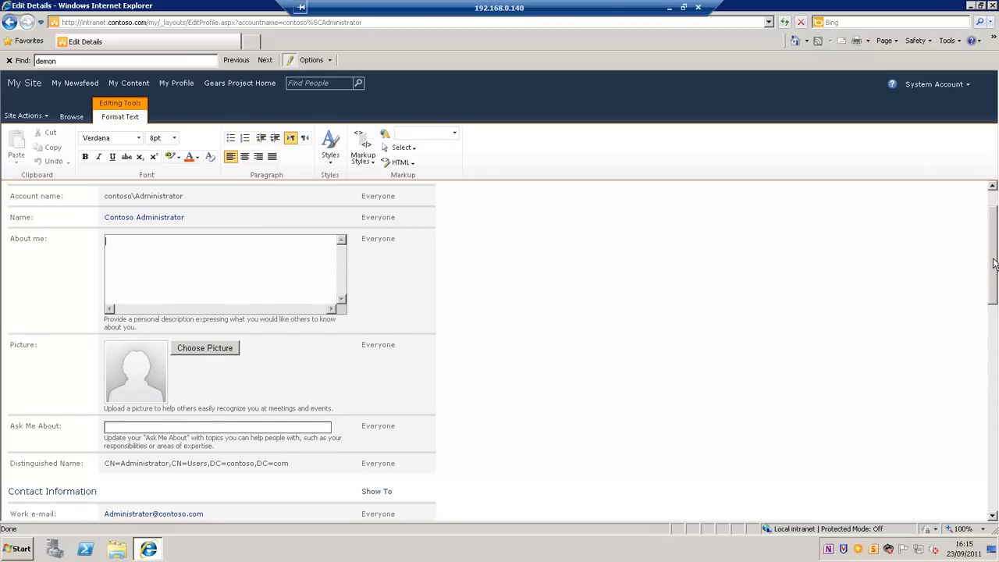
{"action": "left_click_drag", "start_coordinate": [994, 265], "coordinate": [996, 291]}
{"action": "left_click", "coordinate": [286, 330]}
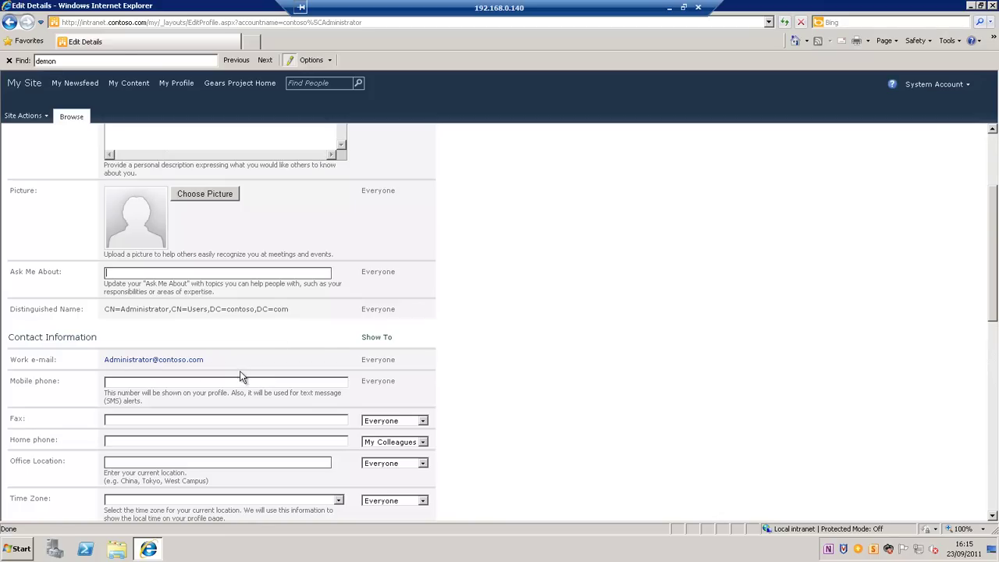
{"action": "scroll", "coordinate": [976, 219], "scroll_direction": "down", "scroll_amount": 3}
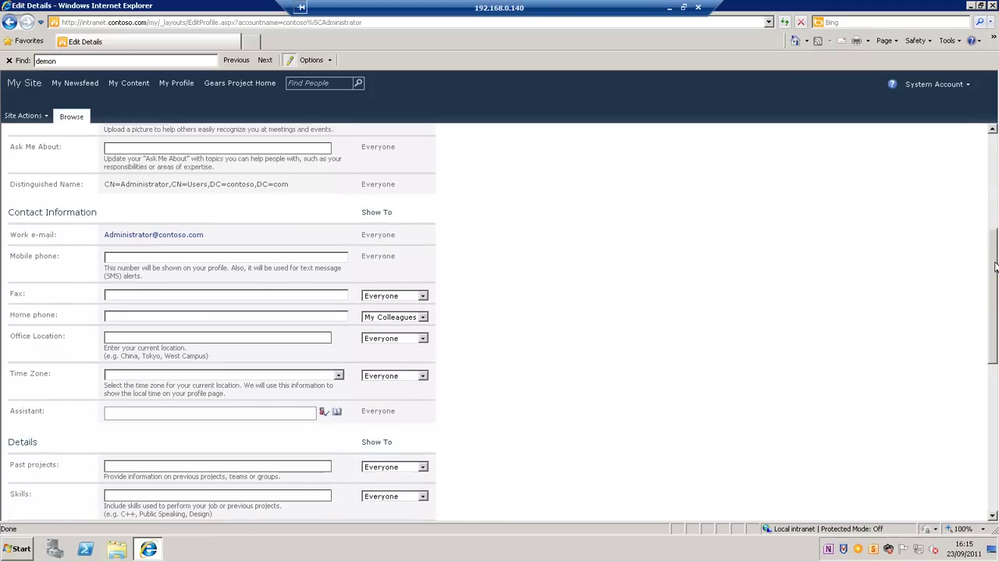
{"action": "left_click", "coordinate": [260, 257]}
{"action": "left_click", "coordinate": [252, 295]}
Set the visibility of the home phone field to My Manager.
{"action": "left_click", "coordinate": [422, 317]}
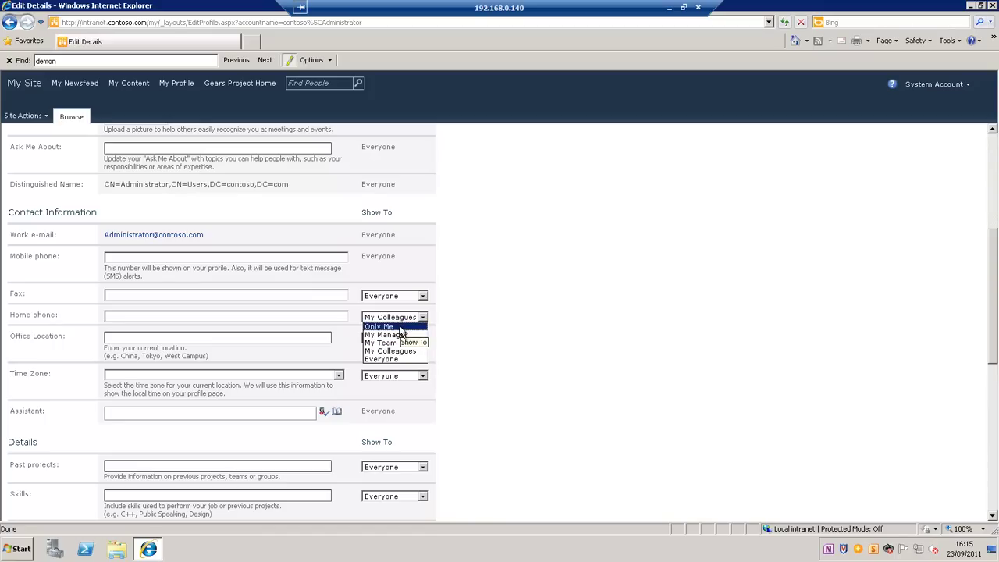
{"action": "left_click", "coordinate": [490, 328]}
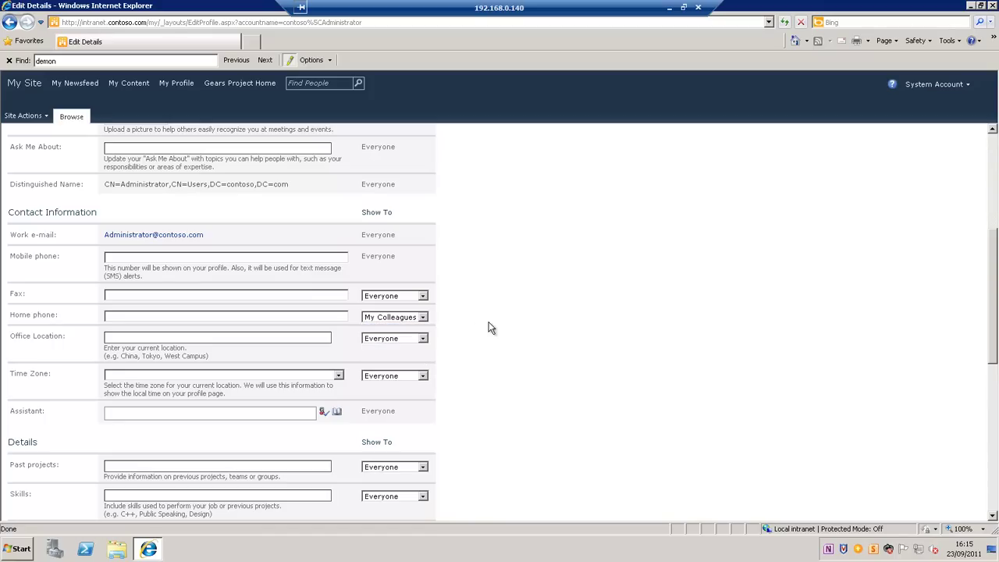
{"action": "left_click", "coordinate": [422, 317]}
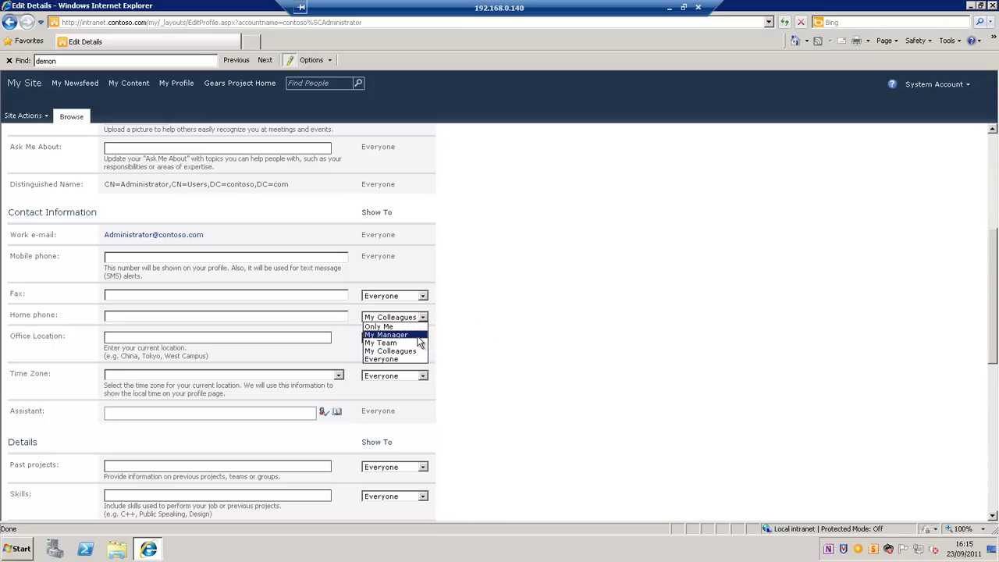
{"action": "left_click", "coordinate": [420, 338]}
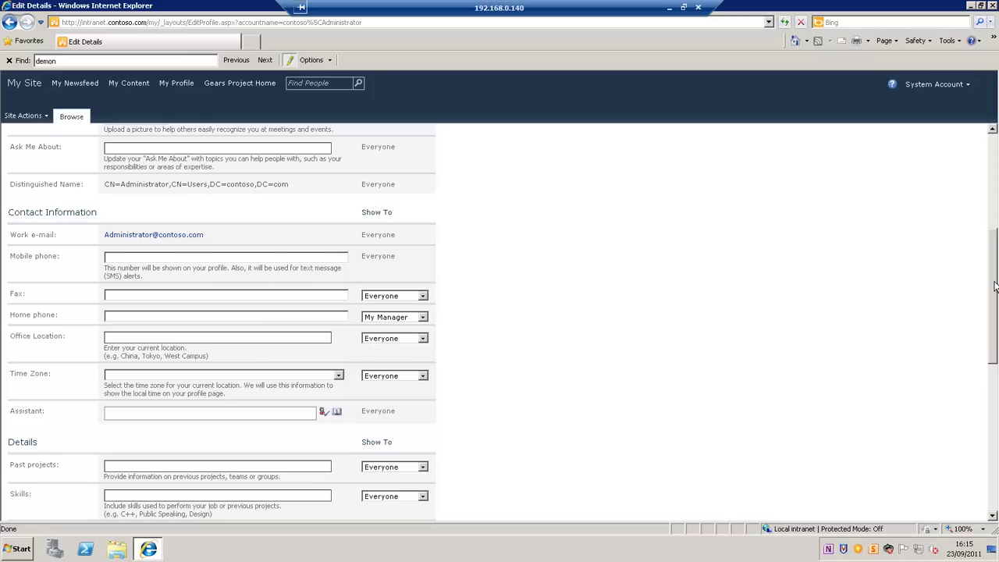
Review the past projects, skills, schools and birthday fields in the profile's Details section.
{"action": "left_click_drag", "start_coordinate": [994, 287], "coordinate": [989, 371]}
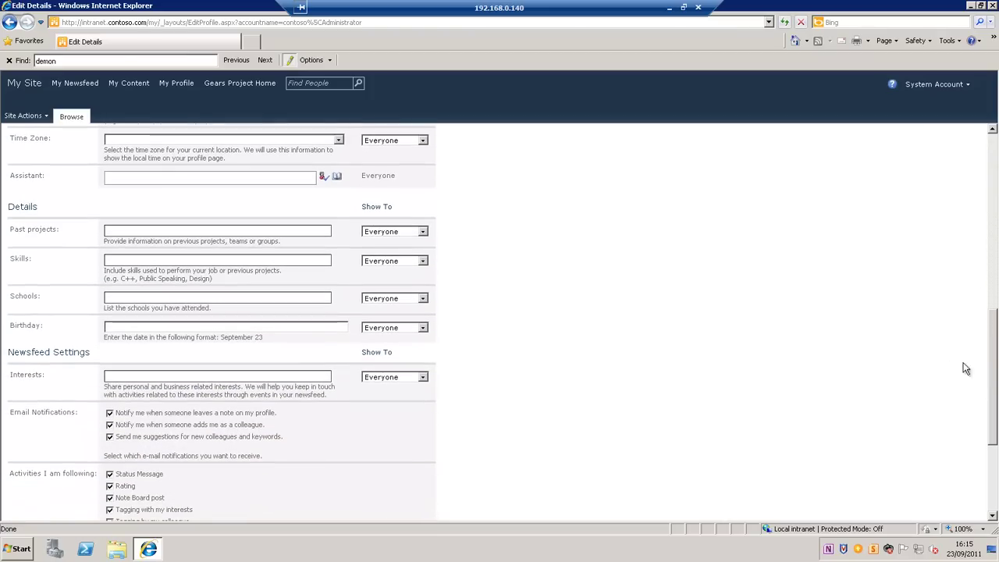
{"action": "left_click", "coordinate": [239, 233]}
{"action": "left_click", "coordinate": [211, 260]}
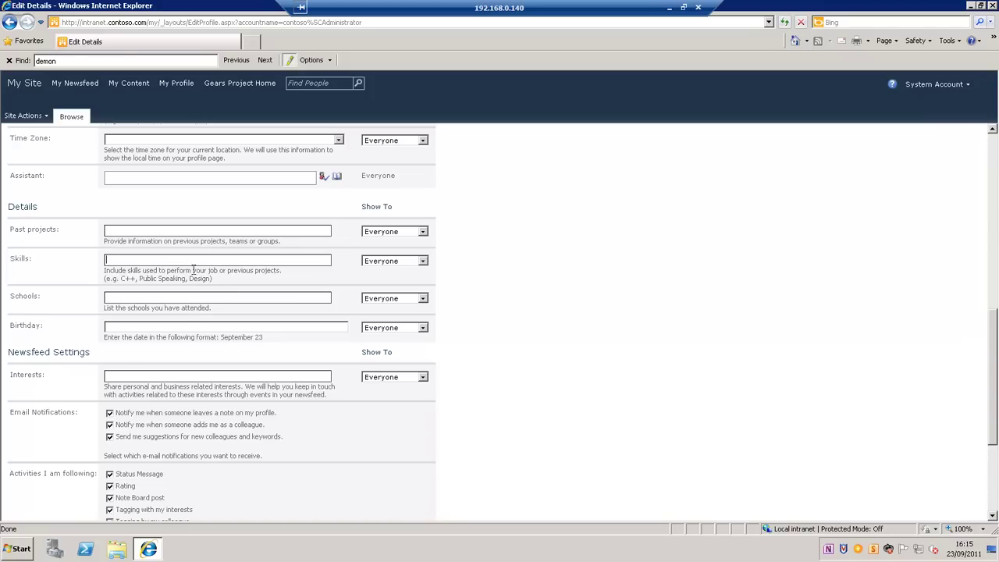
{"action": "left_click", "coordinate": [199, 301]}
{"action": "left_click", "coordinate": [238, 329]}
{"action": "left_click_drag", "start_coordinate": [994, 339], "coordinate": [994, 400]}
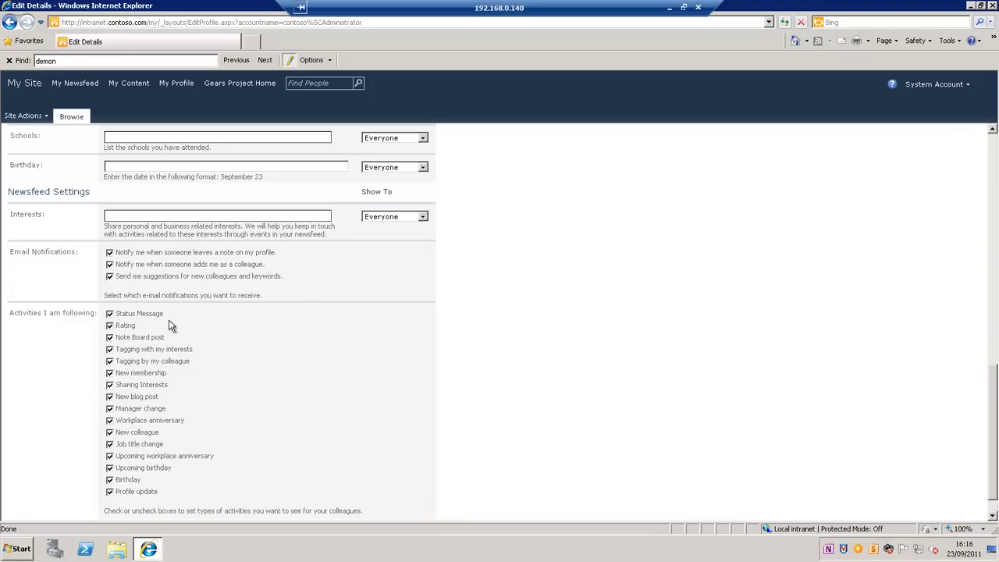
Check the Status Message option among the followed activities, keep it enabled, and save and close the profile.
{"action": "left_click", "coordinate": [110, 316]}
{"action": "left_click", "coordinate": [110, 314]}
{"action": "left_click_drag", "start_coordinate": [996, 382], "coordinate": [995, 418]}
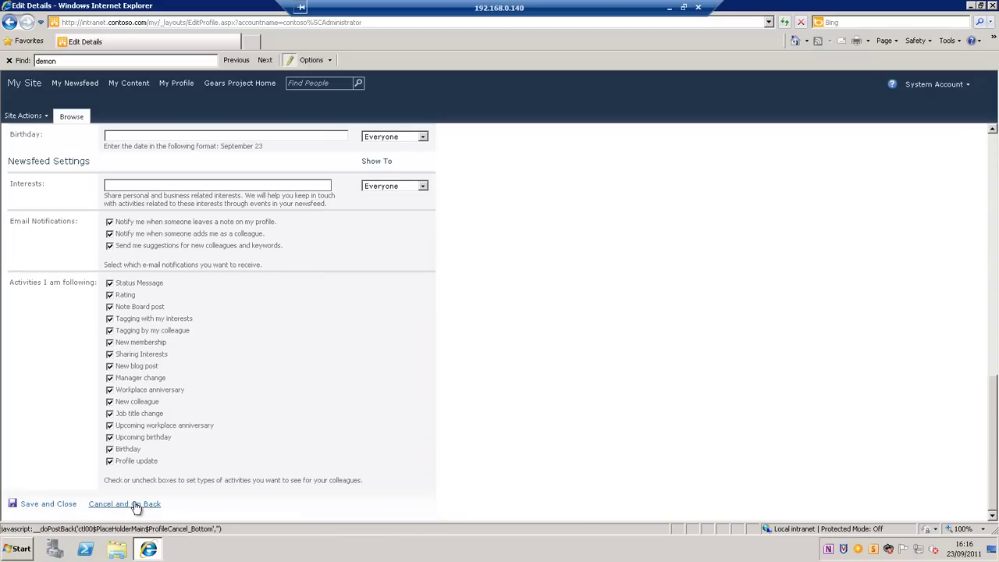
{"action": "left_click", "coordinate": [51, 506]}
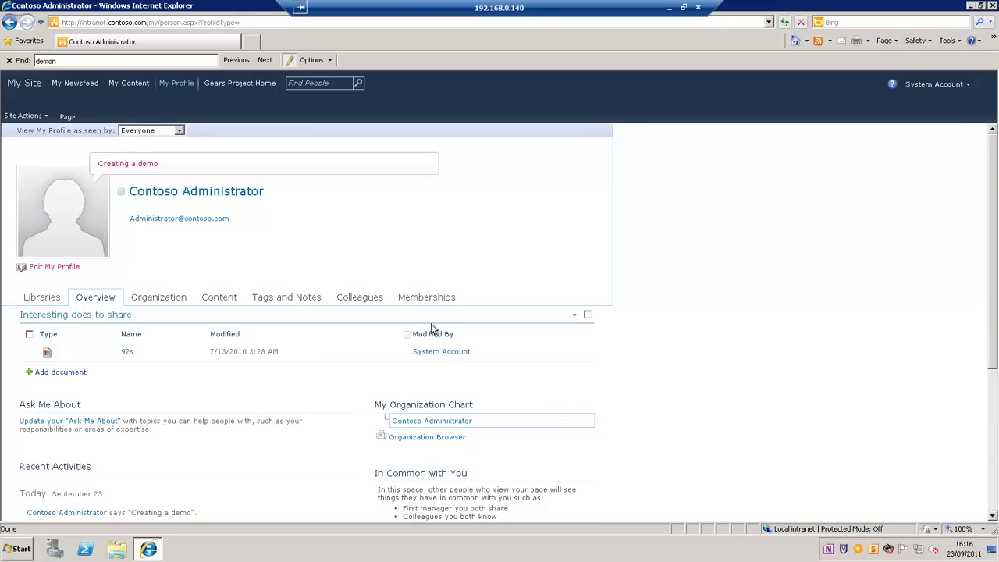
Examine the profile's document libraries, its overview with recent activities and note board, and its organization chart.
{"action": "left_click", "coordinate": [57, 304]}
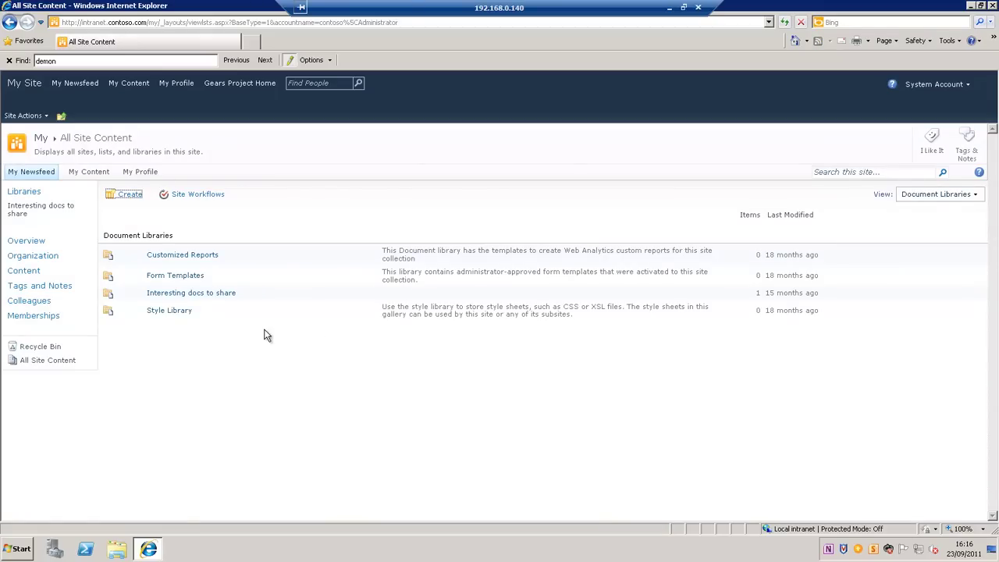
{"action": "key", "text": "BackSpace"}
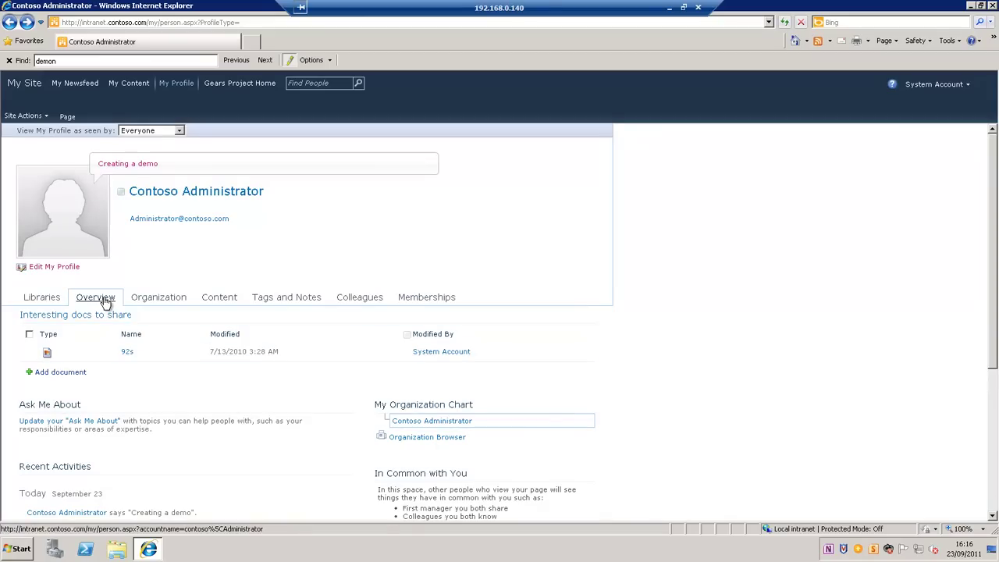
{"action": "left_click_drag", "start_coordinate": [995, 314], "coordinate": [996, 367]}
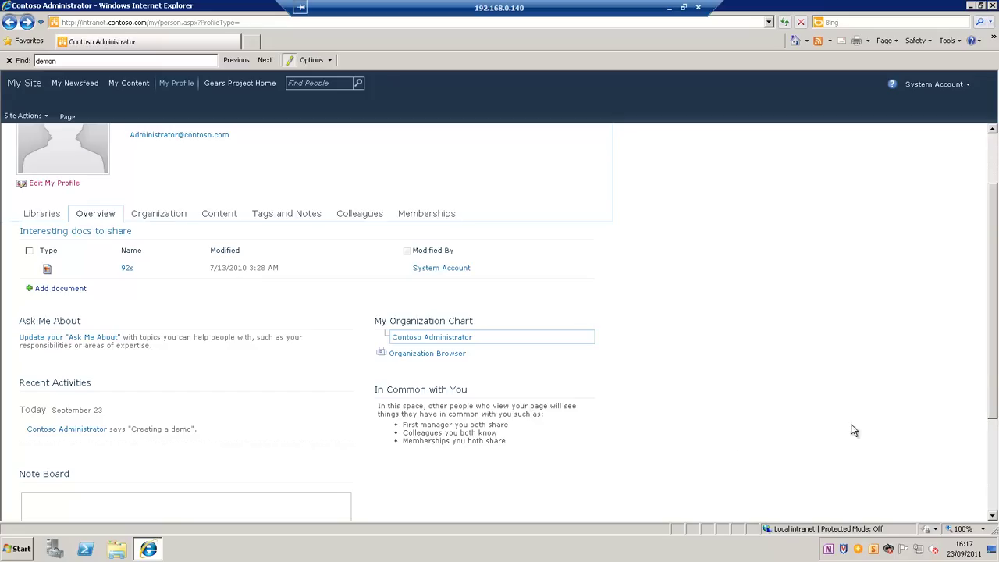
{"action": "left_click_drag", "start_coordinate": [995, 375], "coordinate": [993, 397]}
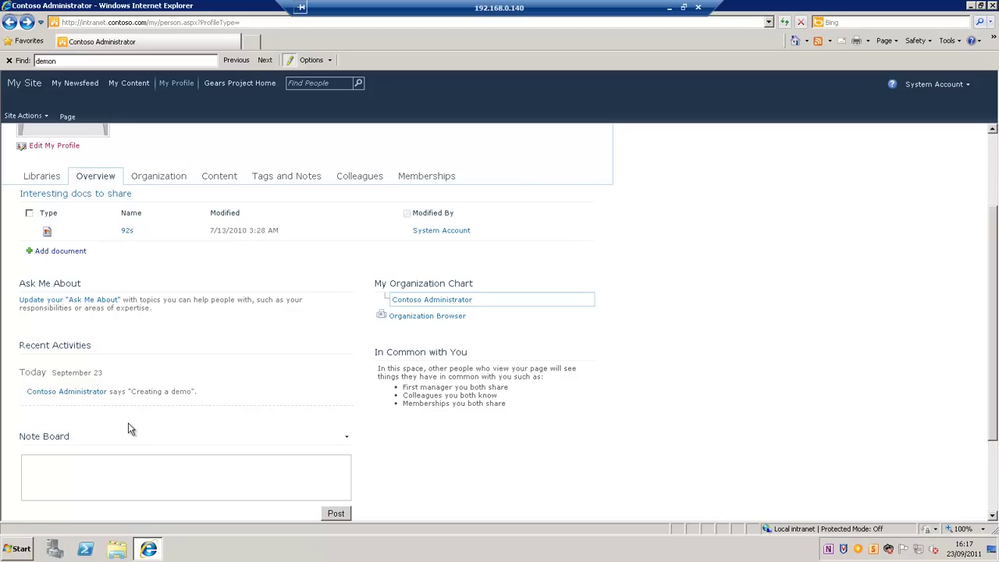
{"action": "left_click", "coordinate": [75, 474]}
{"action": "left_click", "coordinate": [173, 178]}
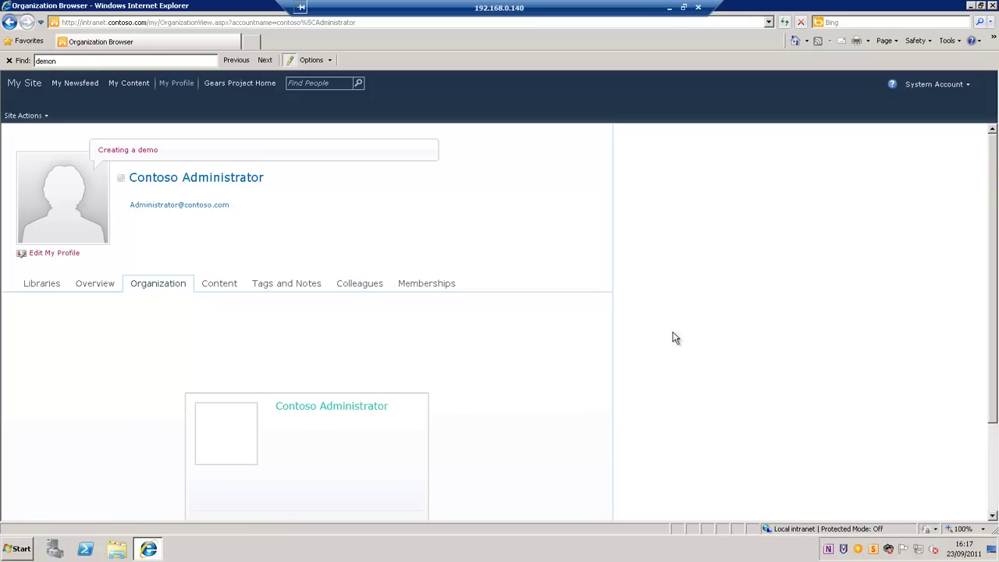
{"action": "scroll", "coordinate": [980, 296], "scroll_direction": "down", "scroll_amount": 2}
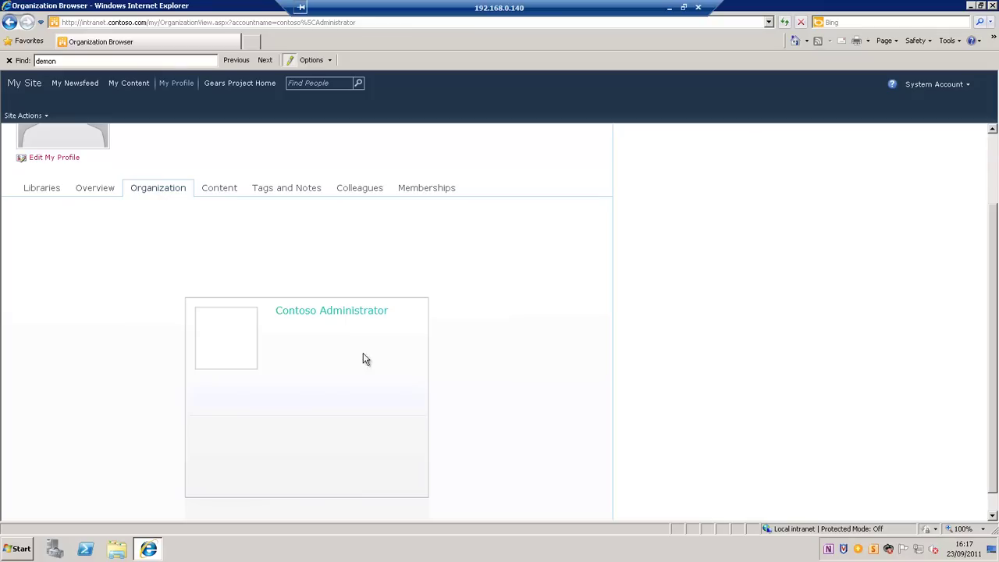
Search for people by a first name and open the CEO's profile overview from the results.
{"action": "left_click", "coordinate": [314, 84]}
{"action": "type", "text": "dan"}
{"action": "key", "text": "Return"}
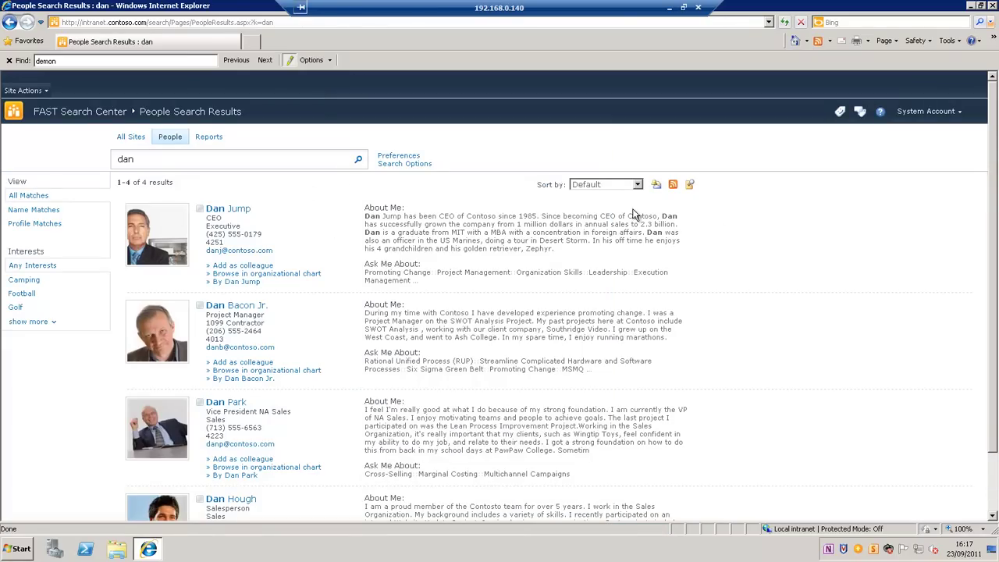
{"action": "left_click", "coordinate": [231, 210]}
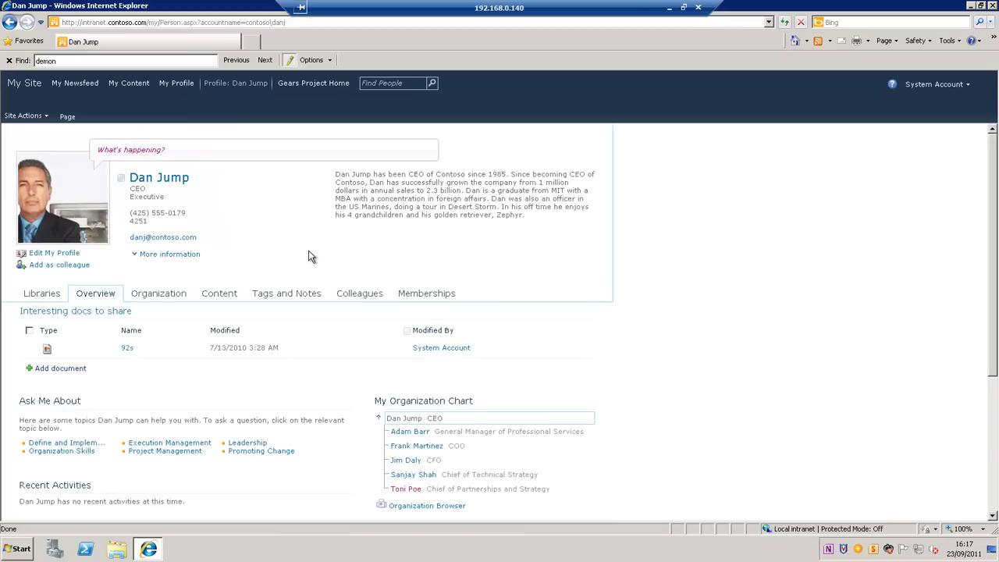
{"action": "scroll", "coordinate": [324, 273], "scroll_direction": "down", "scroll_amount": 2}
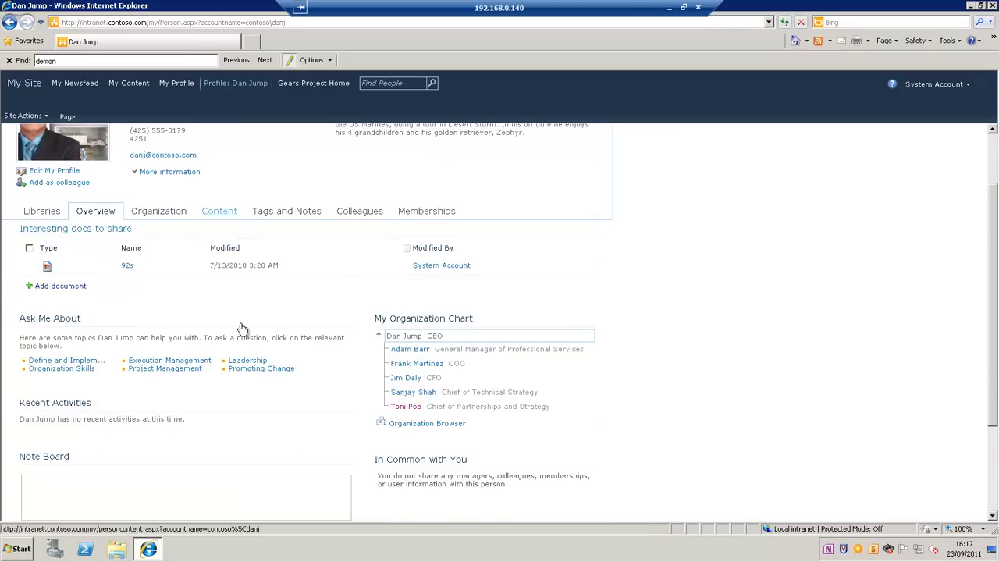
Show the CEO's organization chart with all of the CEO's direct reports.
{"action": "left_click", "coordinate": [157, 213]}
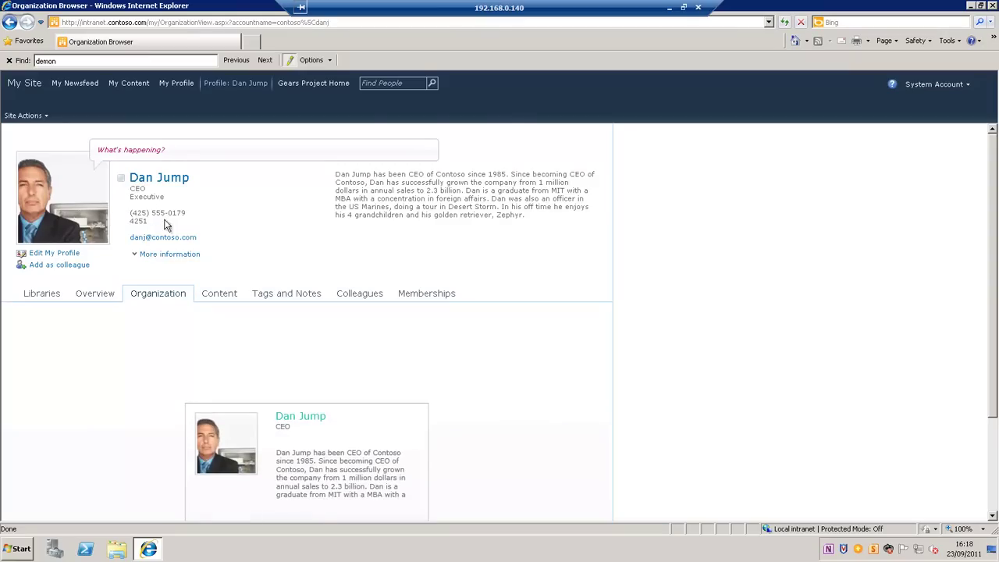
{"action": "scroll", "coordinate": [351, 335], "scroll_direction": "down", "scroll_amount": 2}
{"action": "scroll", "coordinate": [536, 399], "scroll_direction": "down", "scroll_amount": 1}
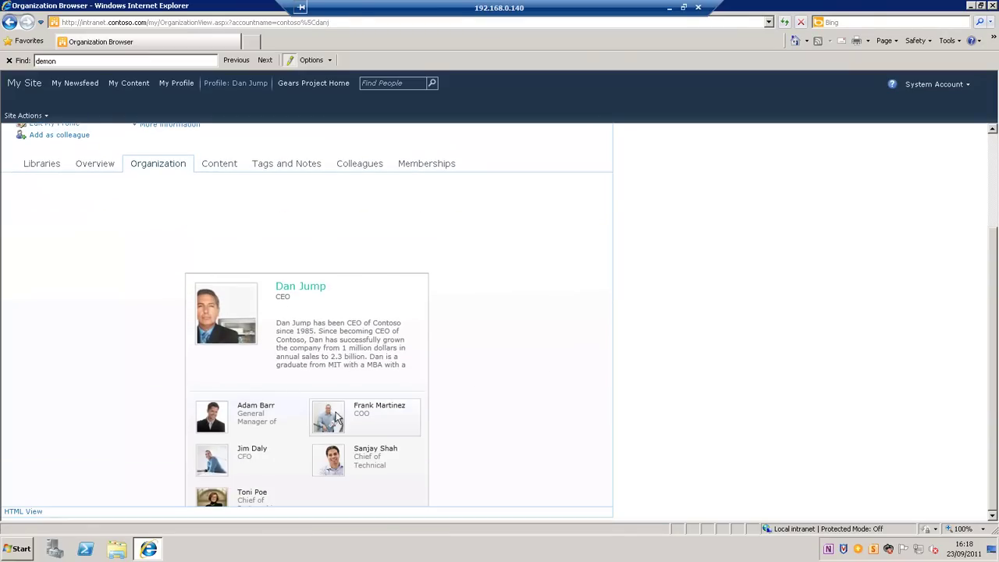
{"action": "scroll", "coordinate": [313, 491], "scroll_direction": "down", "scroll_amount": 1}
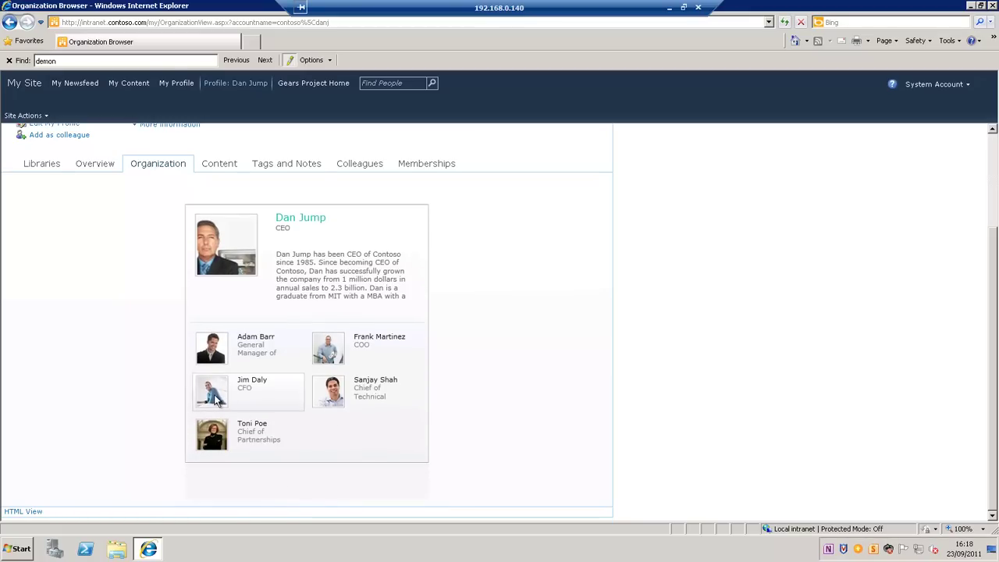
Browse the executives' cards in the organization chart, from the CFO through to the General Manager of Professional Services.
{"action": "left_click", "coordinate": [212, 390]}
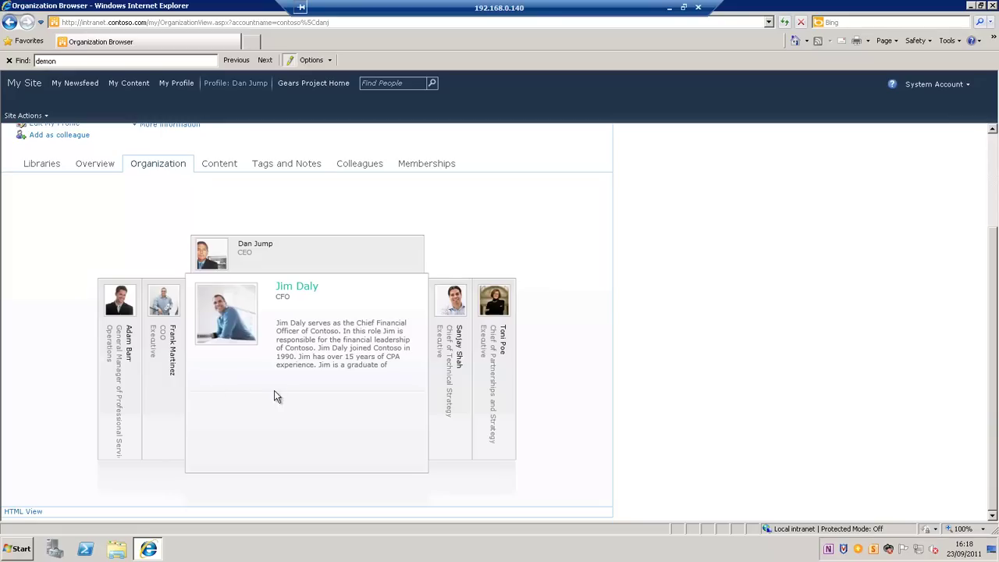
{"action": "left_click", "coordinate": [490, 302]}
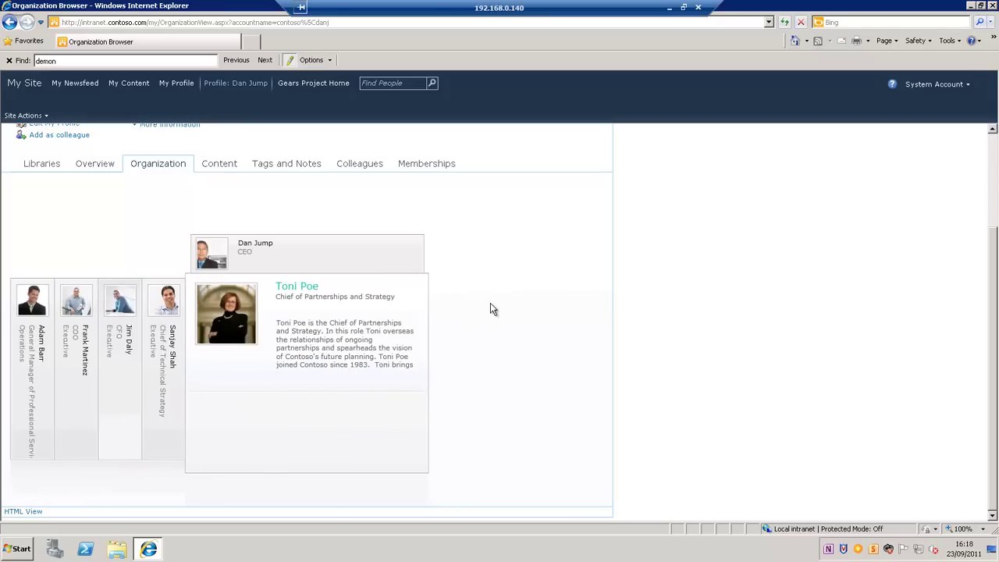
{"action": "left_click", "coordinate": [175, 313]}
{"action": "left_click", "coordinate": [172, 315]}
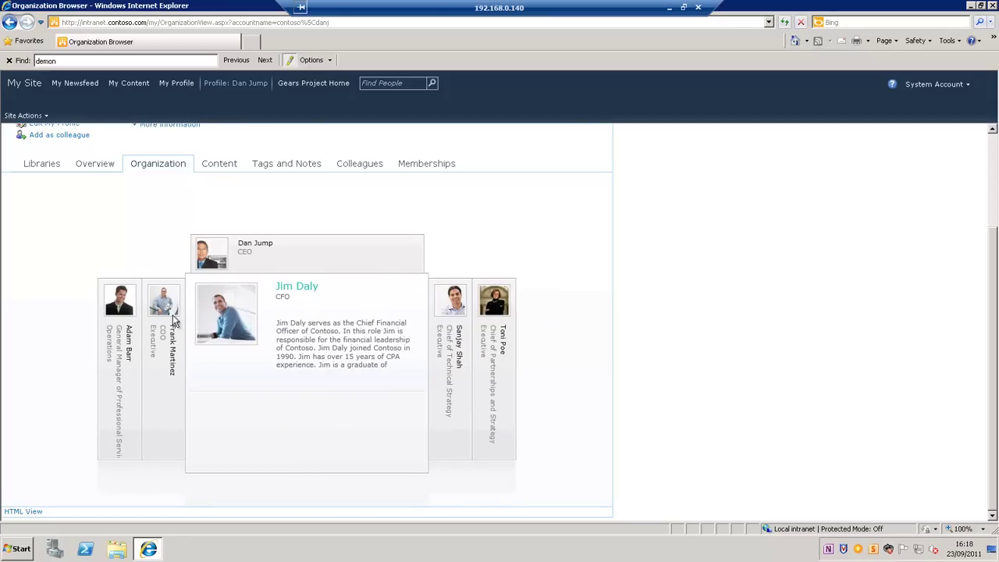
{"action": "left_click", "coordinate": [172, 315]}
{"action": "left_click", "coordinate": [170, 310]}
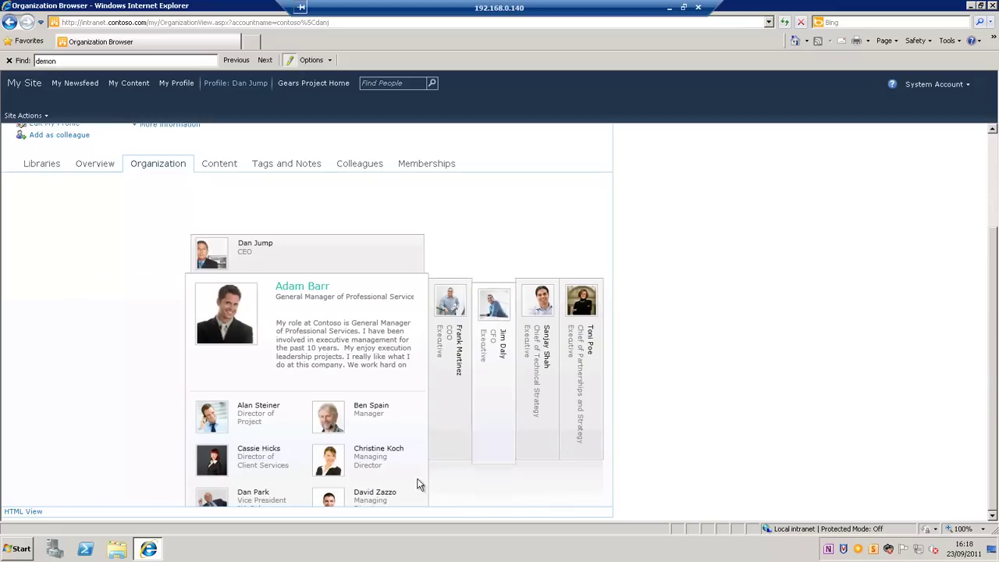
Drill down to the Managing Director pictured beside the Director of Client Services and view that person's full team.
{"action": "left_click", "coordinate": [335, 458]}
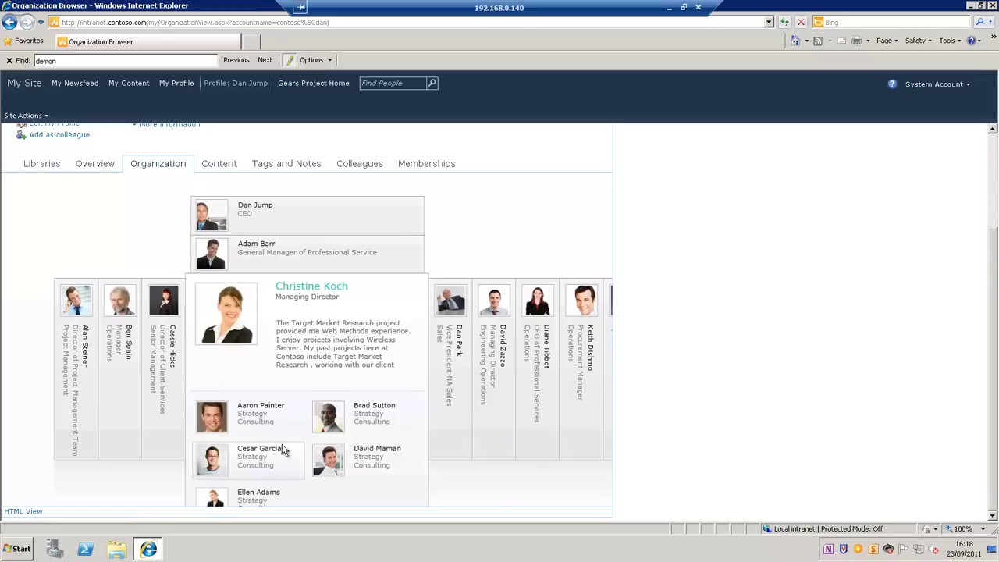
{"action": "scroll", "coordinate": [317, 457], "scroll_direction": "down", "scroll_amount": 1}
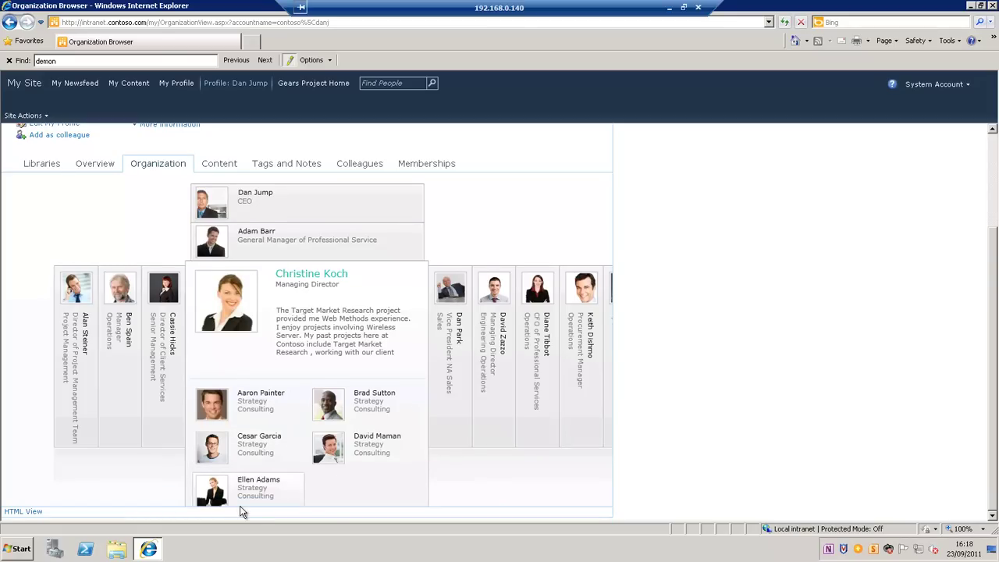
{"action": "scroll", "coordinate": [250, 499], "scroll_direction": "down", "scroll_amount": 2}
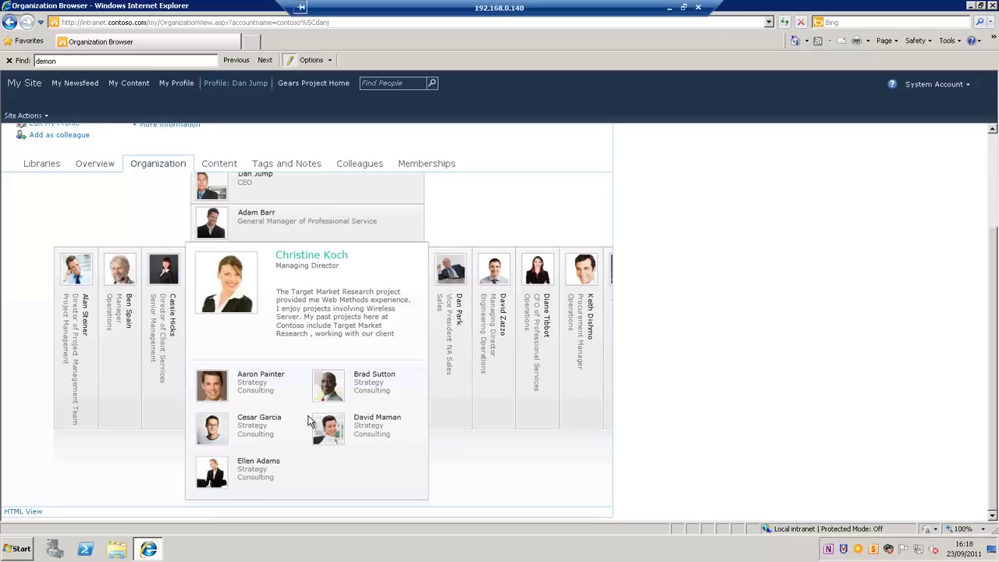
Return from the CEO's organization chart to your own My Site profile and show its shared content.
{"action": "scroll", "coordinate": [302, 412], "scroll_direction": "up", "scroll_amount": 3}
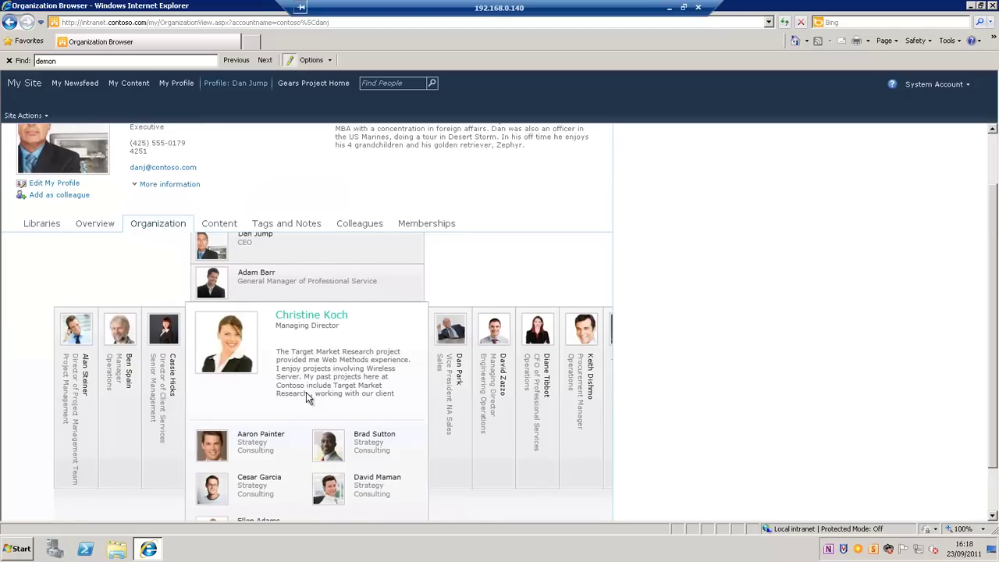
{"action": "scroll", "coordinate": [306, 394], "scroll_direction": "up", "scroll_amount": 3}
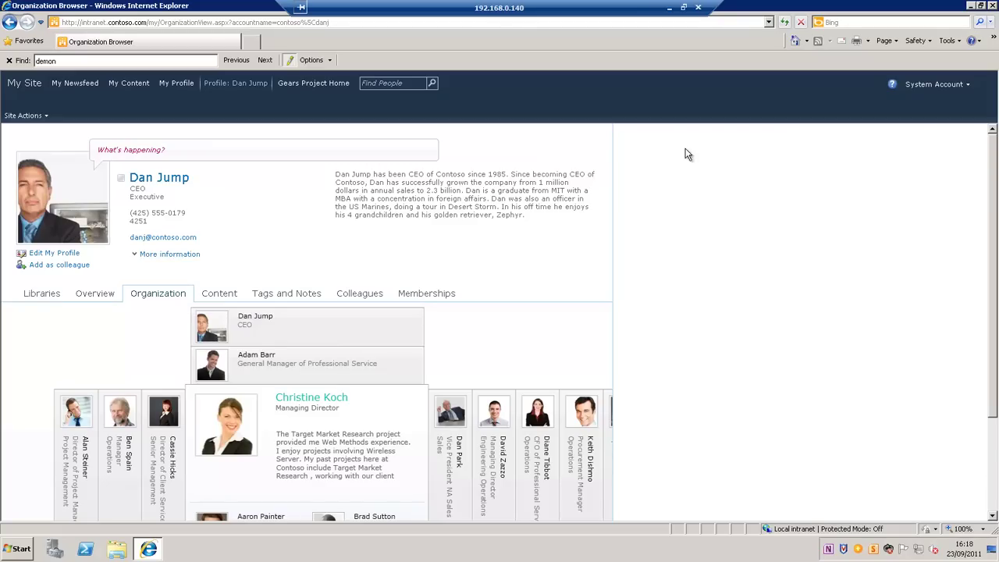
{"action": "left_click", "coordinate": [943, 90]}
{"action": "left_click", "coordinate": [924, 103]}
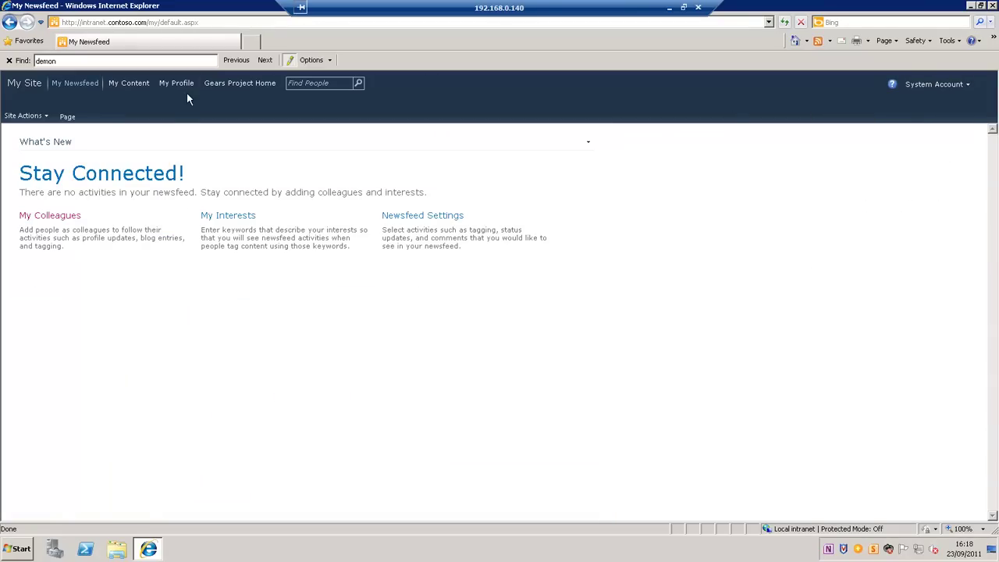
{"action": "left_click", "coordinate": [177, 82]}
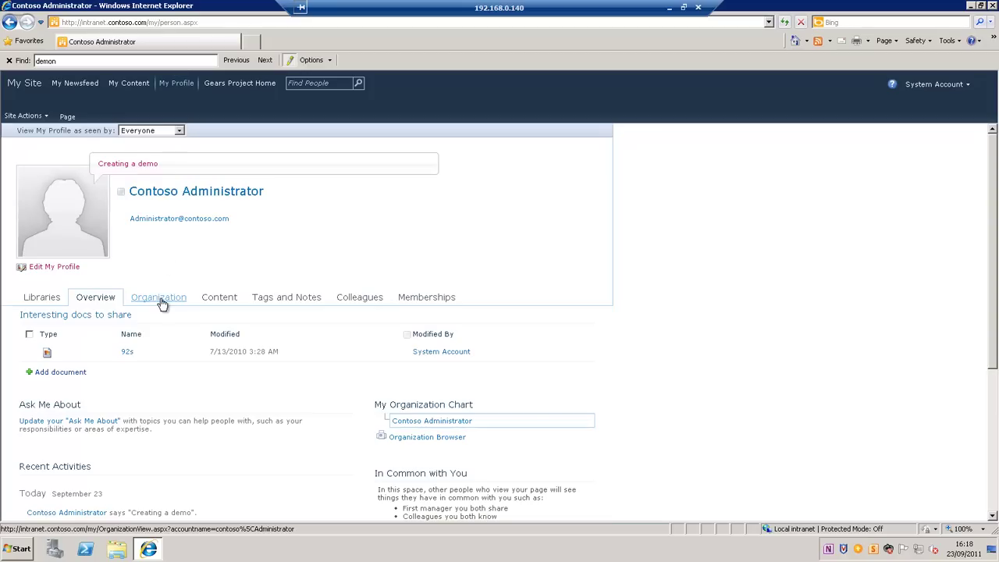
{"action": "left_click", "coordinate": [221, 303]}
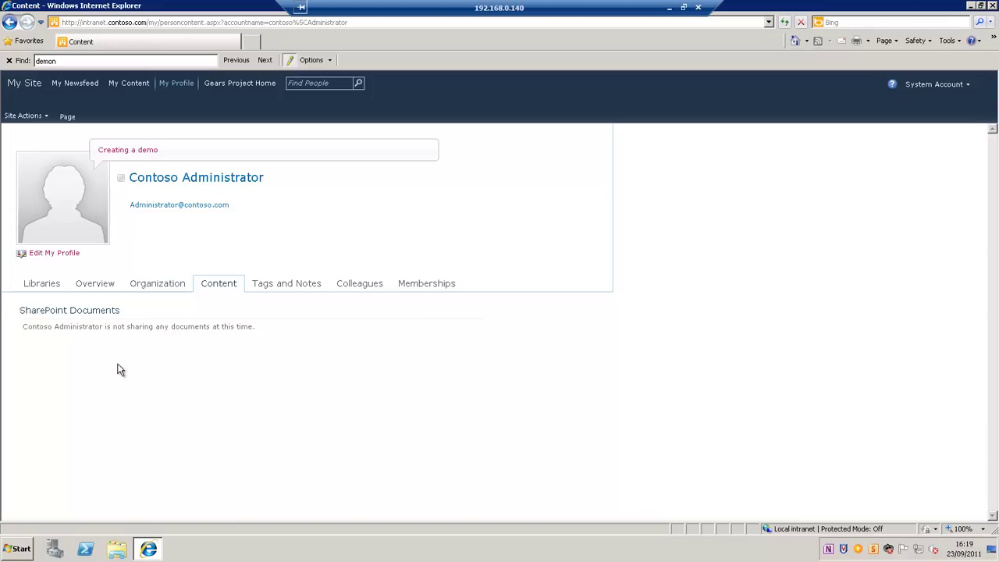
View the administrator profile's tags and notes page, including the refinement options and the browser tagging tool.
{"action": "left_click", "coordinate": [282, 283]}
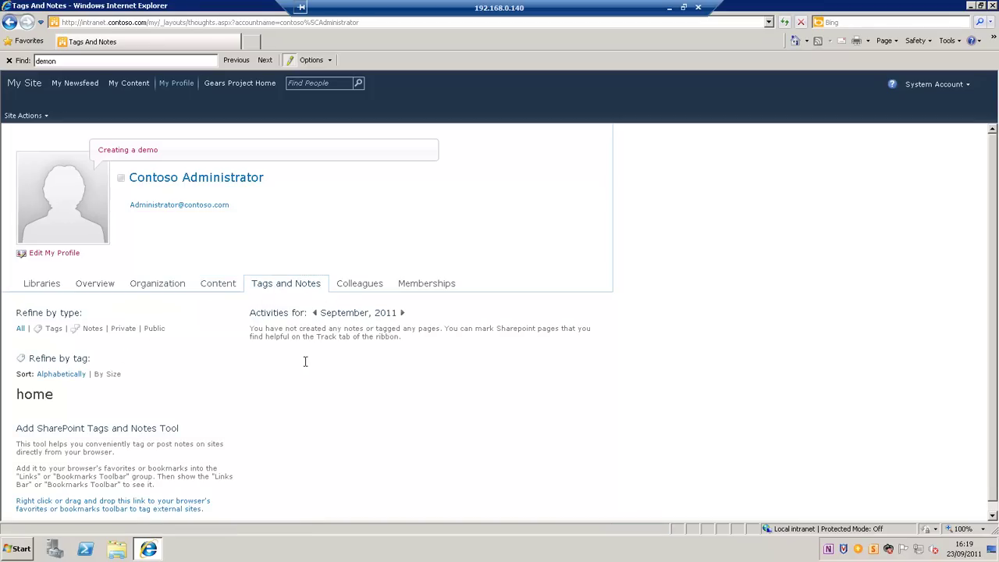
{"action": "scroll", "coordinate": [370, 435], "scroll_direction": "down", "scroll_amount": 1}
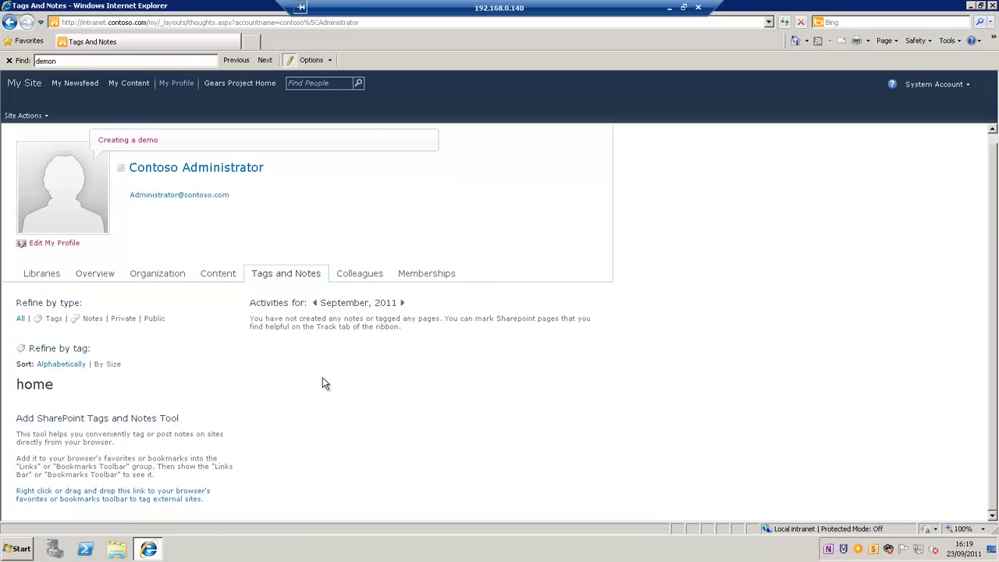
{"action": "scroll", "coordinate": [325, 384], "scroll_direction": "up", "scroll_amount": 1}
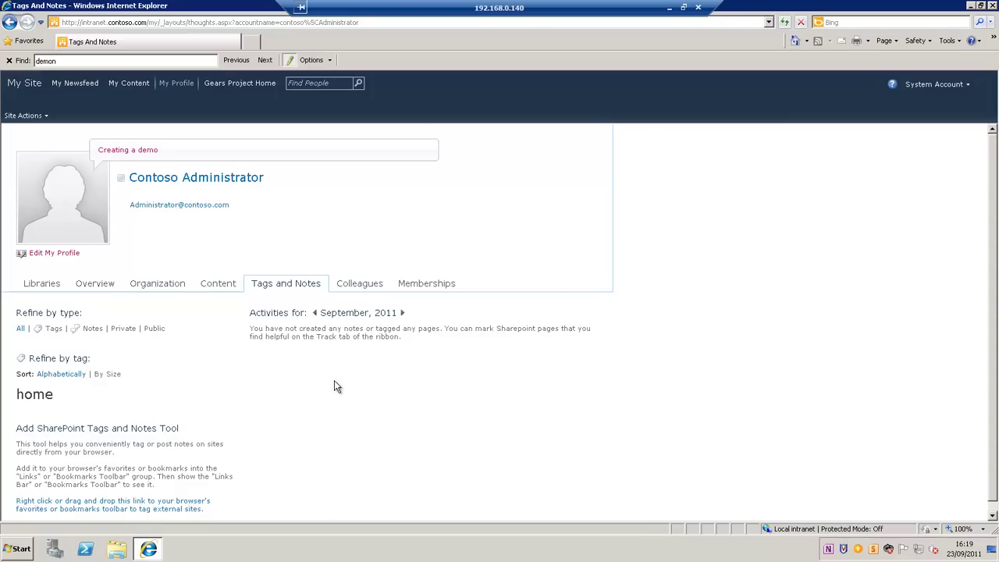
Mark the Contoso's Most Resilient Gear presentation in the Gears Project site's Shared Documents library as "I like it".
{"action": "left_click", "coordinate": [796, 40]}
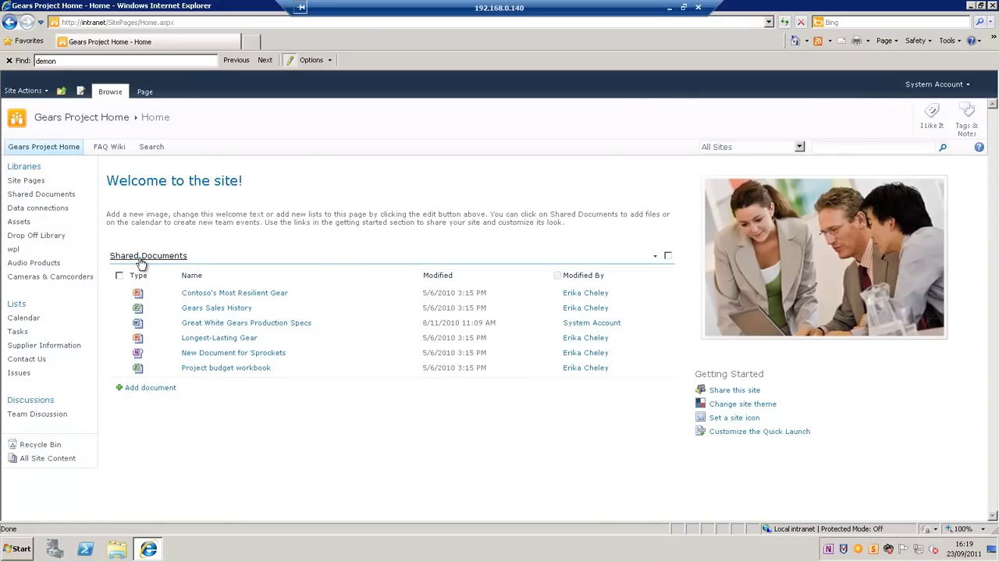
{"action": "left_click", "coordinate": [149, 257]}
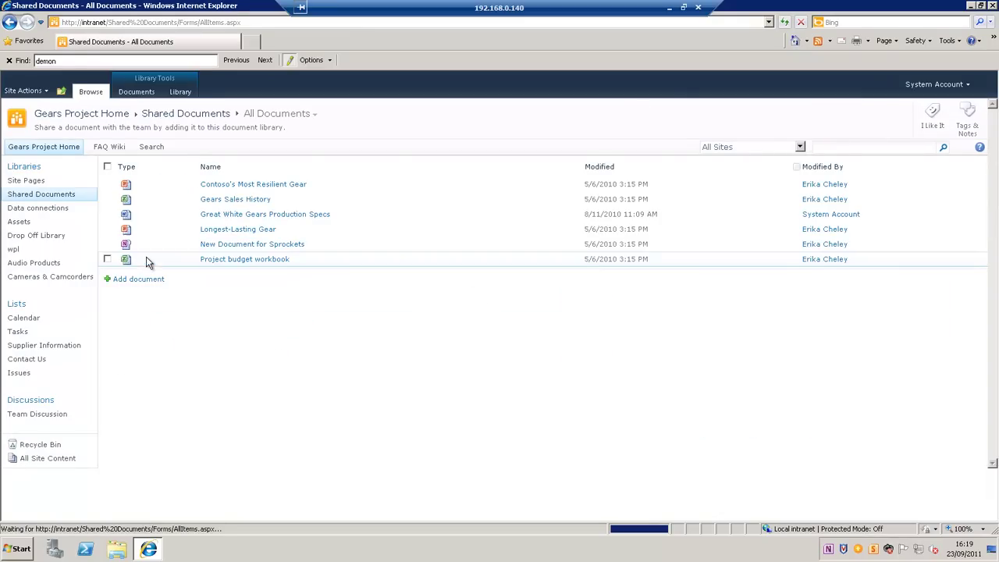
{"action": "left_click", "coordinate": [109, 186]}
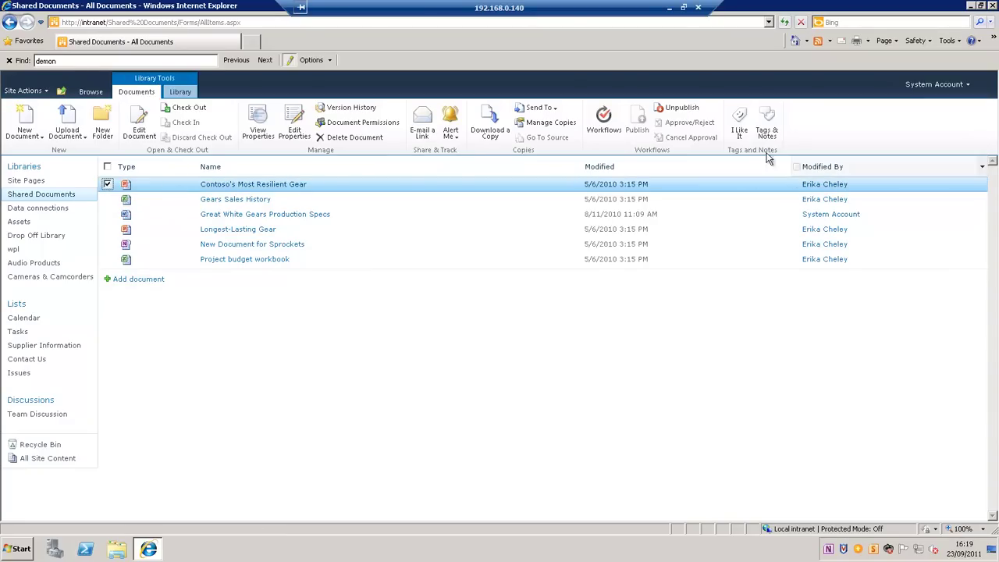
{"action": "left_click", "coordinate": [738, 125]}
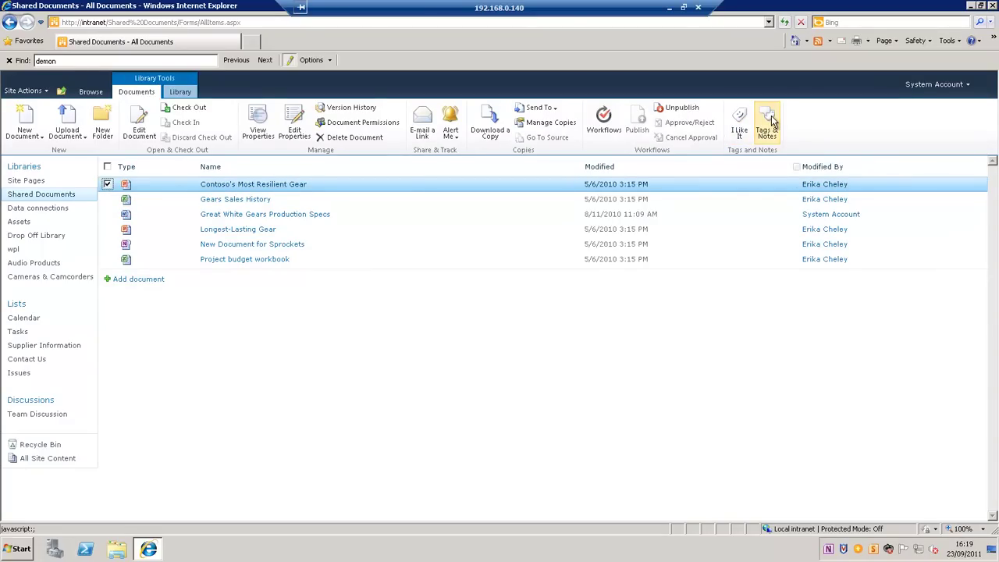
Draft a "This is great" tag for the presentation, and post "This is a fantastic document." on its note board.
{"action": "left_click", "coordinate": [771, 118]}
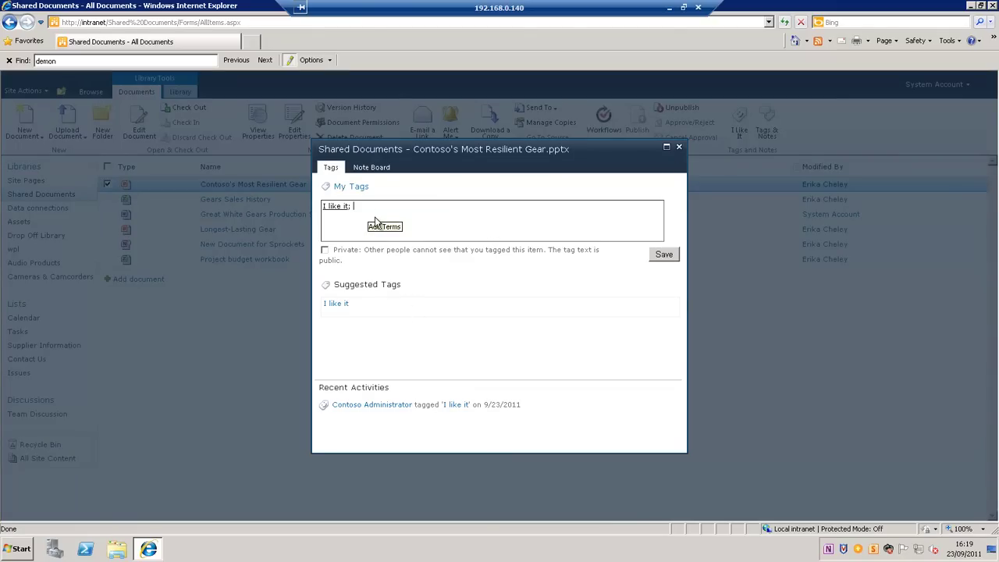
{"action": "type", "text": "This is great;"}
{"action": "left_click", "coordinate": [378, 167]}
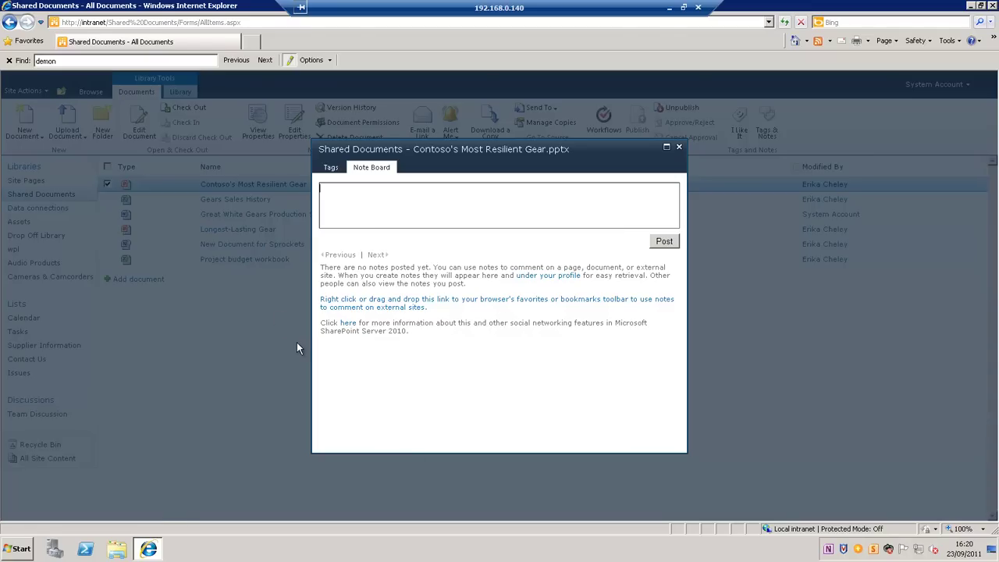
{"action": "type", "text": "This is a fantastic document."}
{"action": "left_click", "coordinate": [664, 242]}
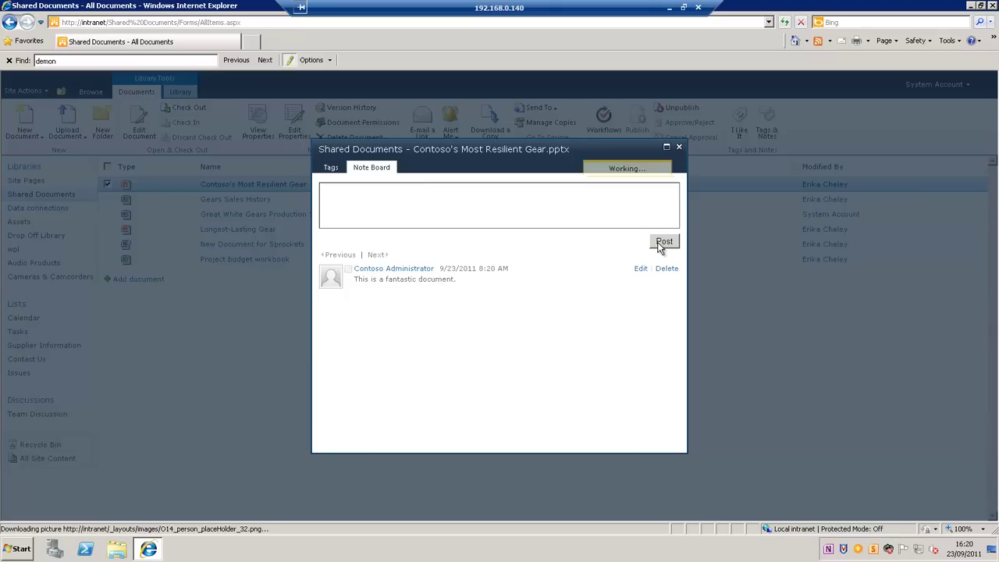
{"action": "left_click", "coordinate": [679, 147]}
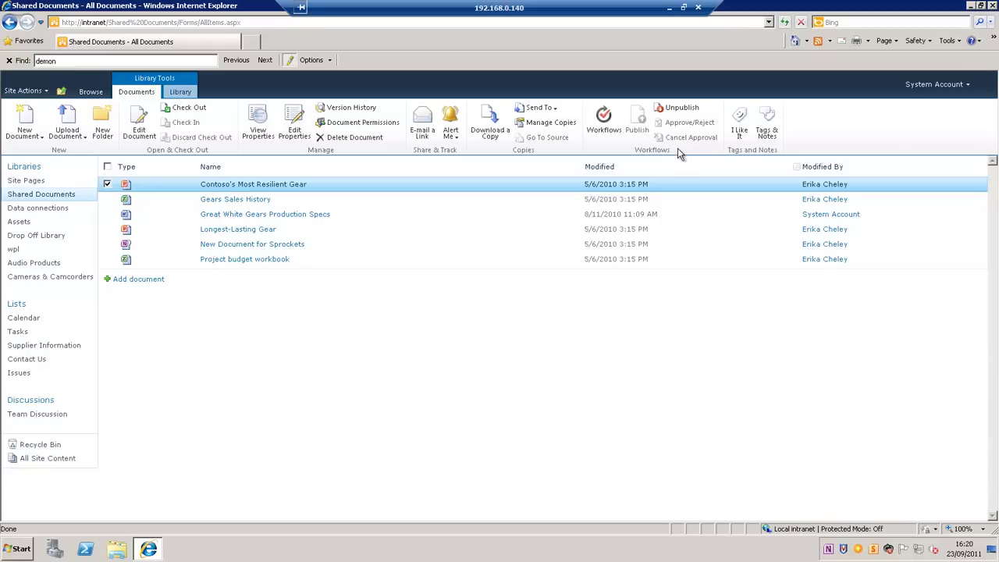
Return to your own My Site profile and review the tagging and note activities recorded for the presentation.
{"action": "left_click", "coordinate": [931, 86]}
{"action": "left_click", "coordinate": [910, 100]}
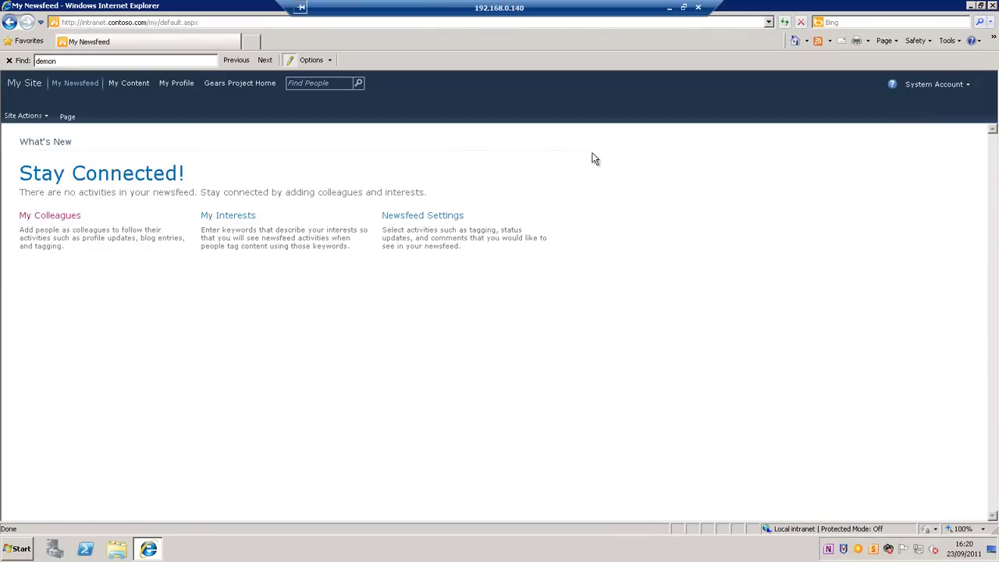
{"action": "left_click", "coordinate": [178, 83]}
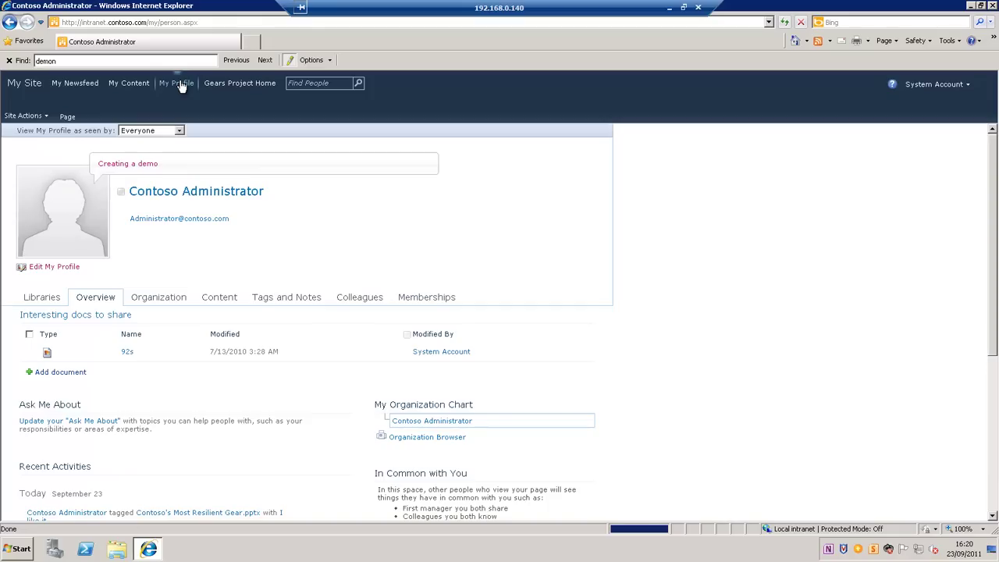
{"action": "left_click", "coordinate": [280, 299]}
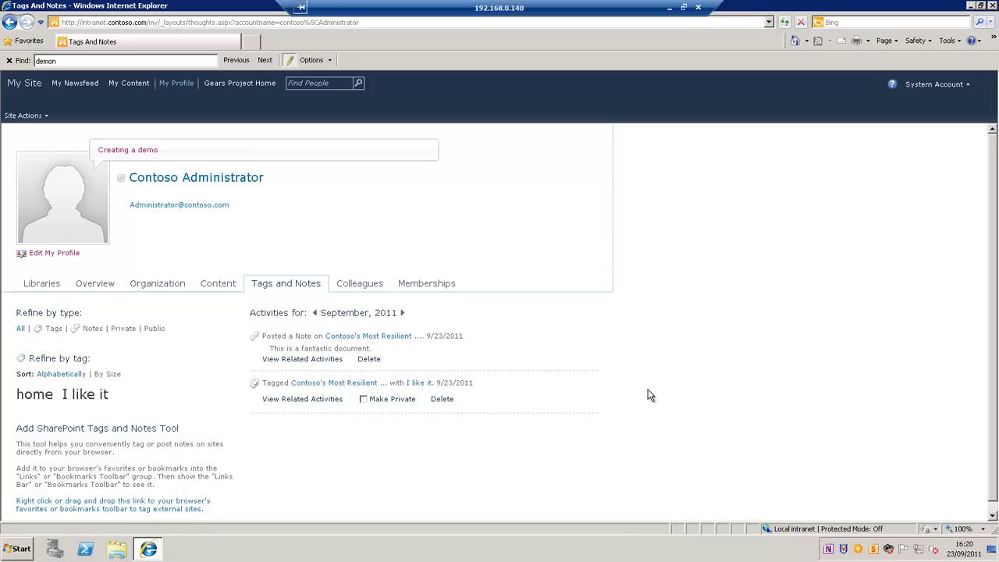
{"action": "scroll", "coordinate": [652, 394], "scroll_direction": "down", "scroll_amount": 1}
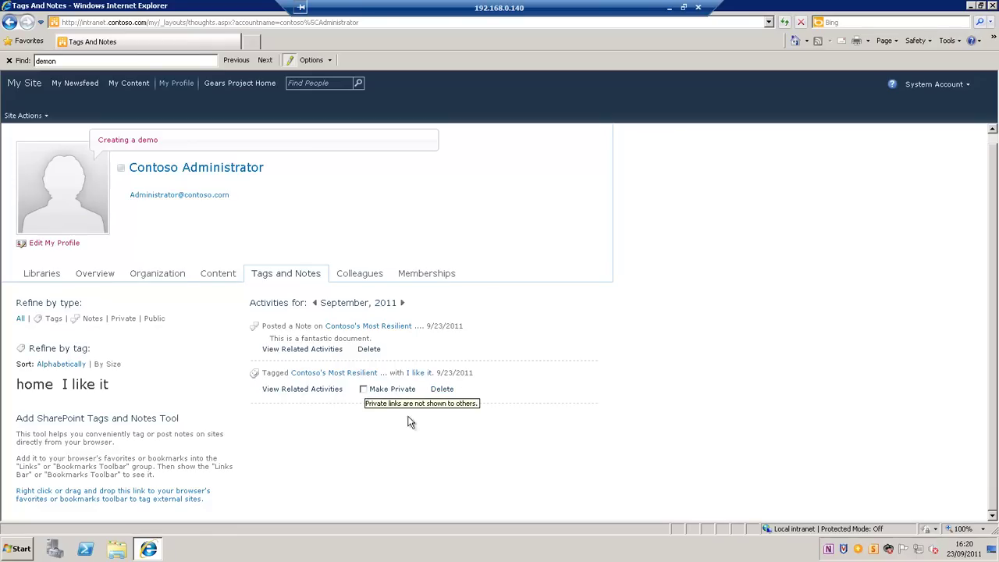
Add the CEO to the profile's colleagues in the General group, outside My Team and shown to Everyone.
{"action": "left_click", "coordinate": [356, 276]}
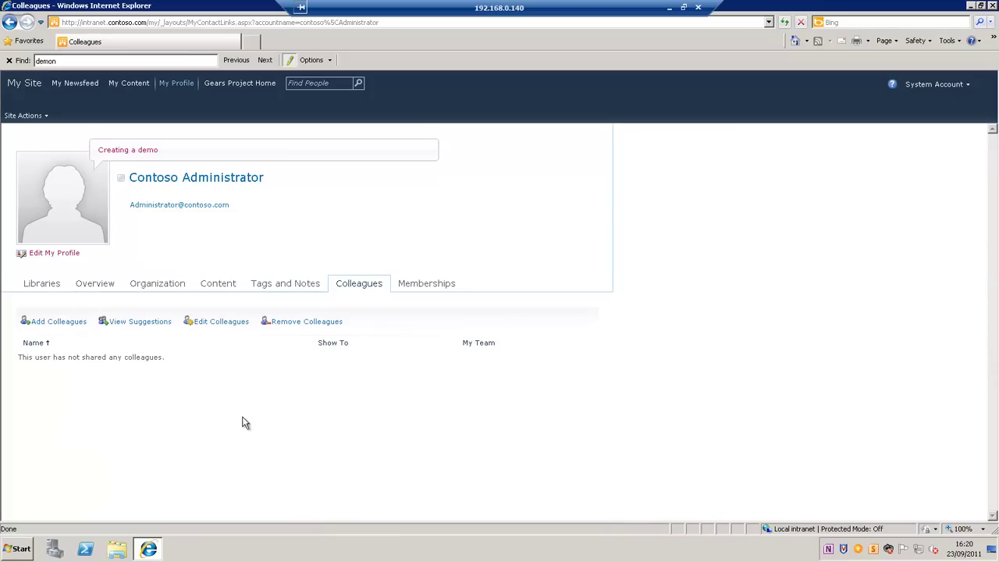
{"action": "left_click", "coordinate": [70, 322]}
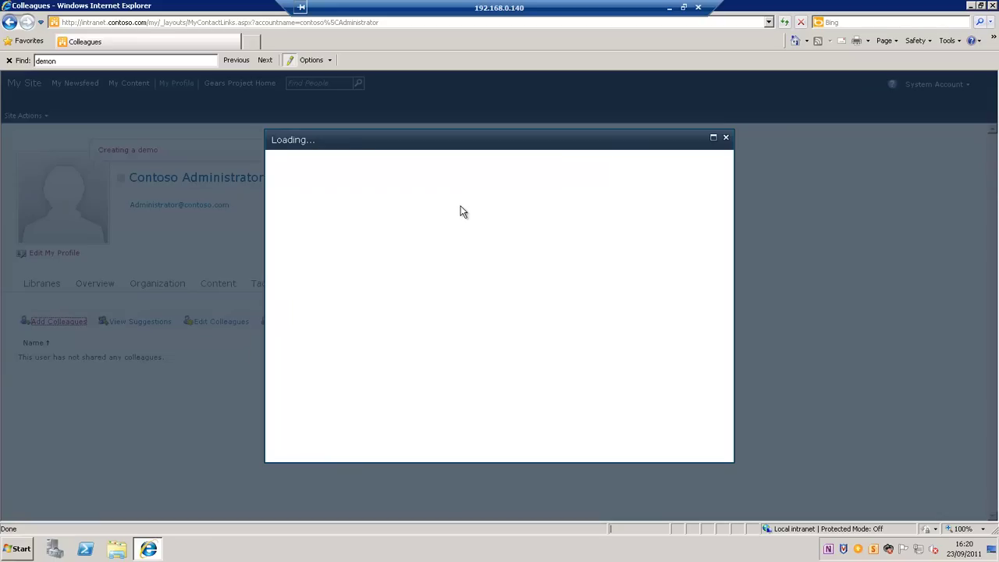
{"action": "left_click", "coordinate": [509, 193]}
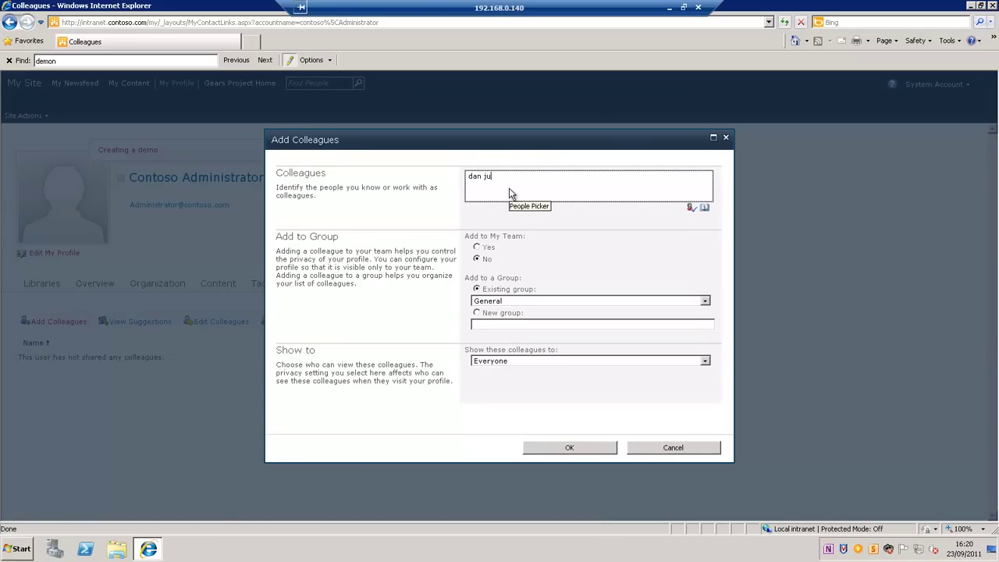
{"action": "left_click", "coordinate": [692, 208]}
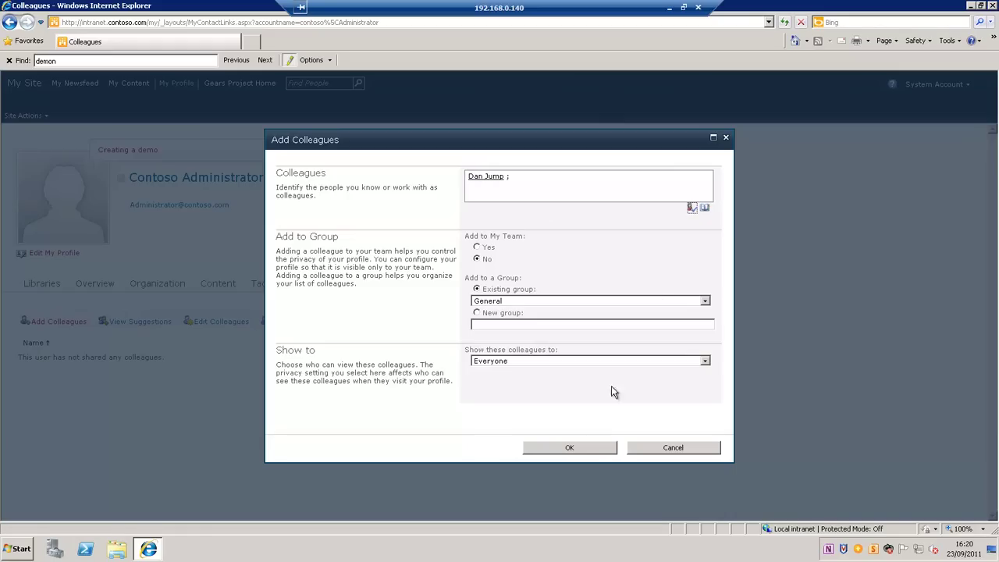
{"action": "left_click", "coordinate": [593, 448]}
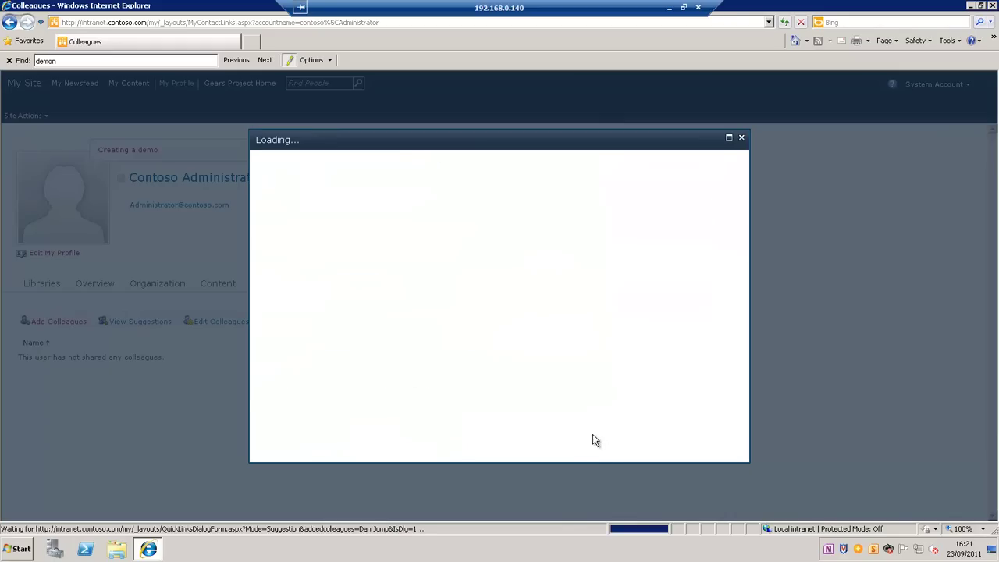
{"action": "left_click", "coordinate": [574, 449]}
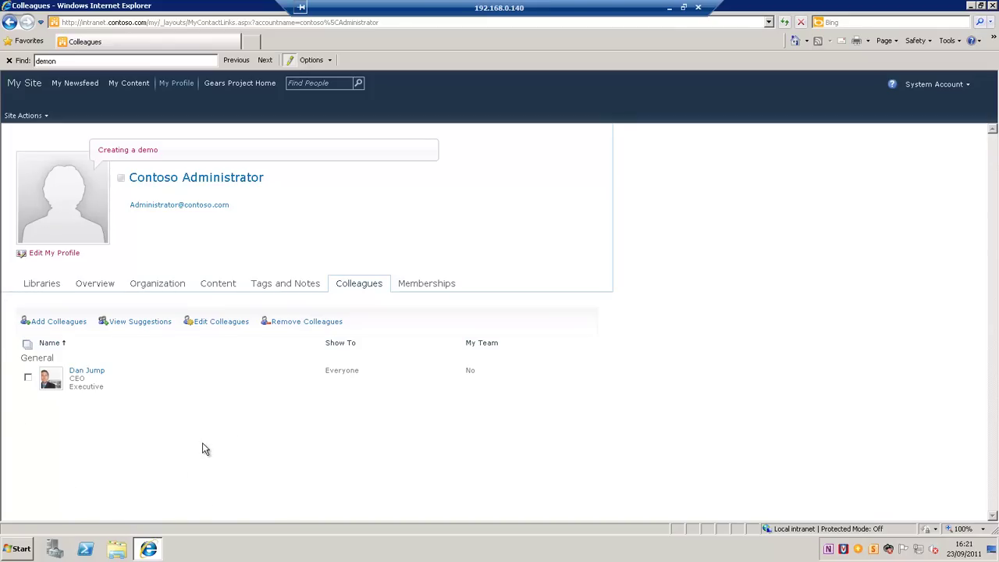
Show the administrator profile's memberships.
{"action": "left_click", "coordinate": [436, 285]}
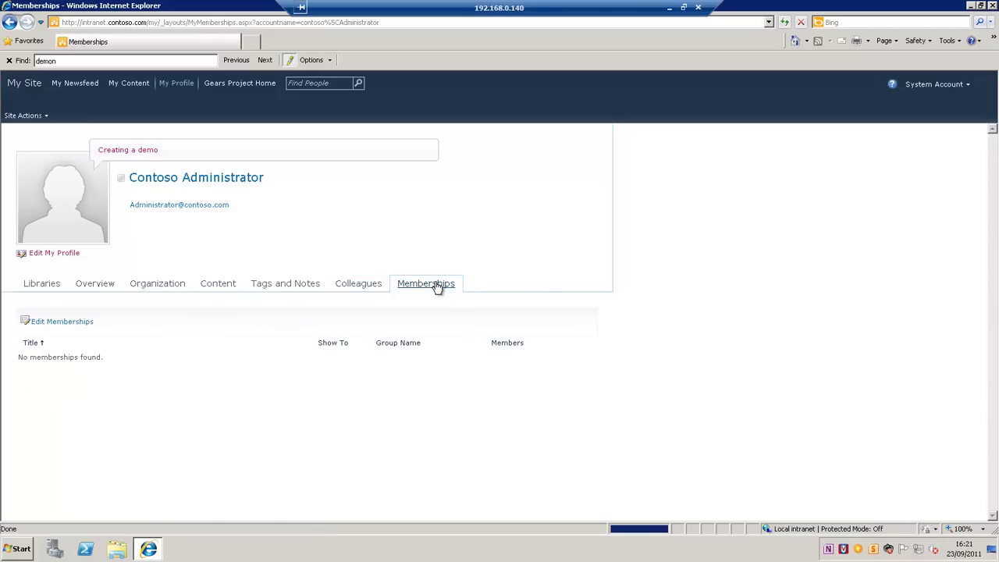